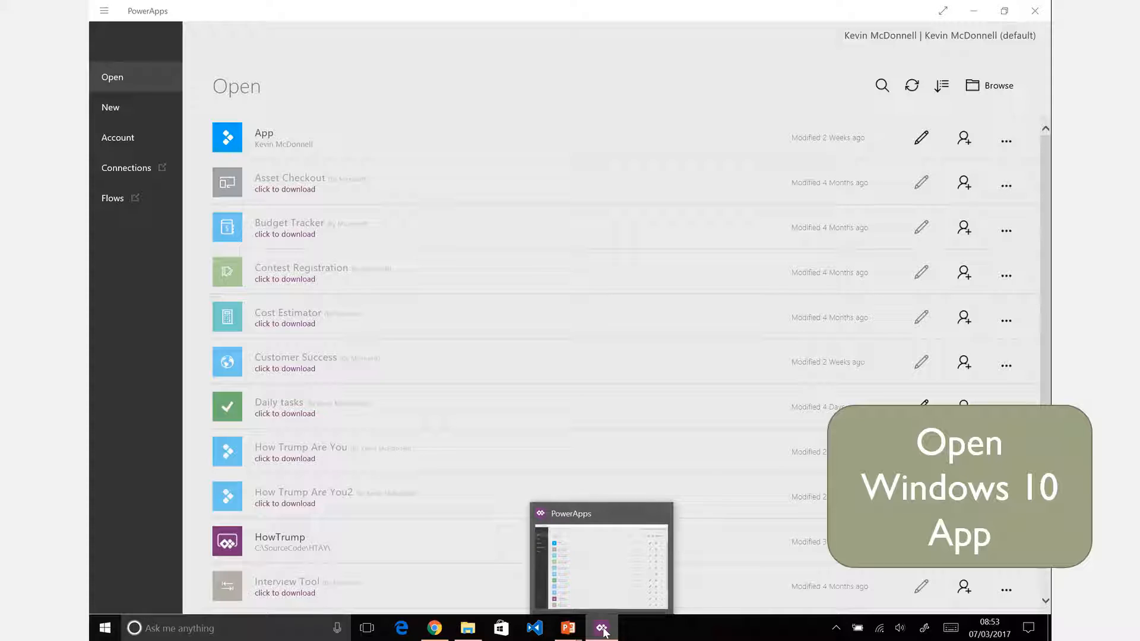
# Step: Refresh the list of apps and open the Daily tasks demo app for editing
pyautogui.click(911, 87)
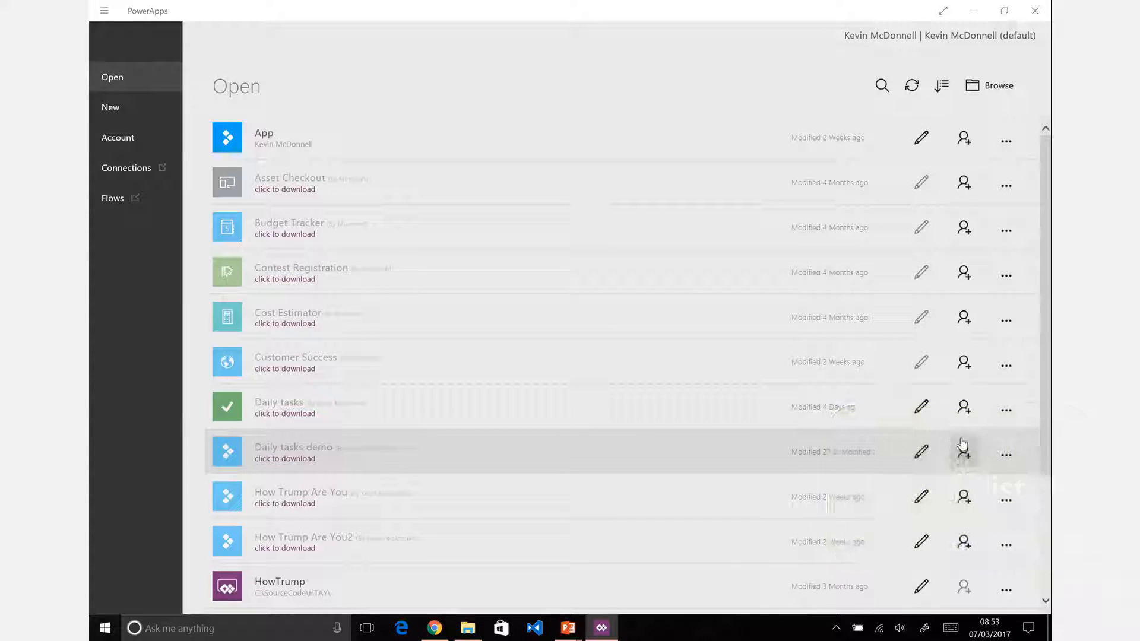
pyautogui.click(920, 453)
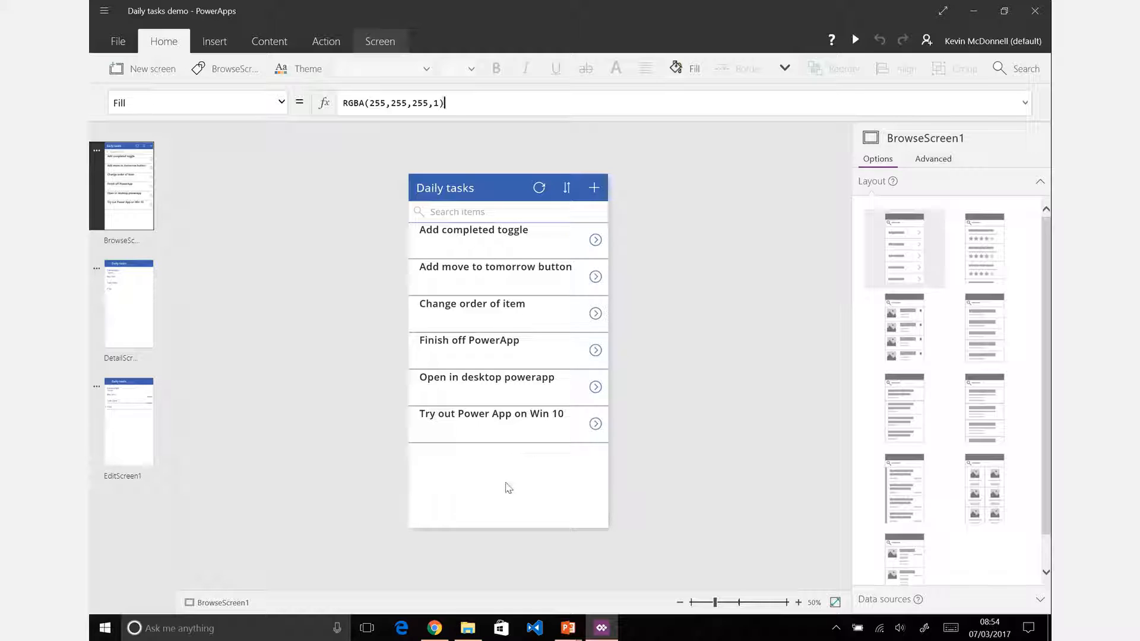
# Step: Move the title text box to the gallery row's left edge and raise the next-arrow icon level with it
pyautogui.click(508, 487)
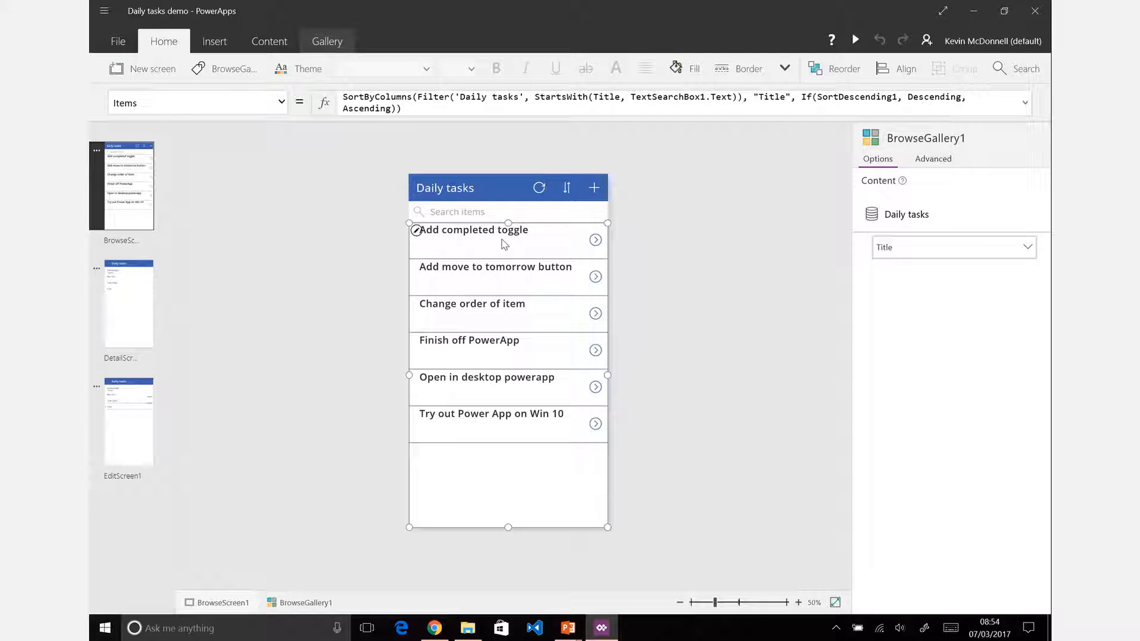
pyautogui.click(509, 235)
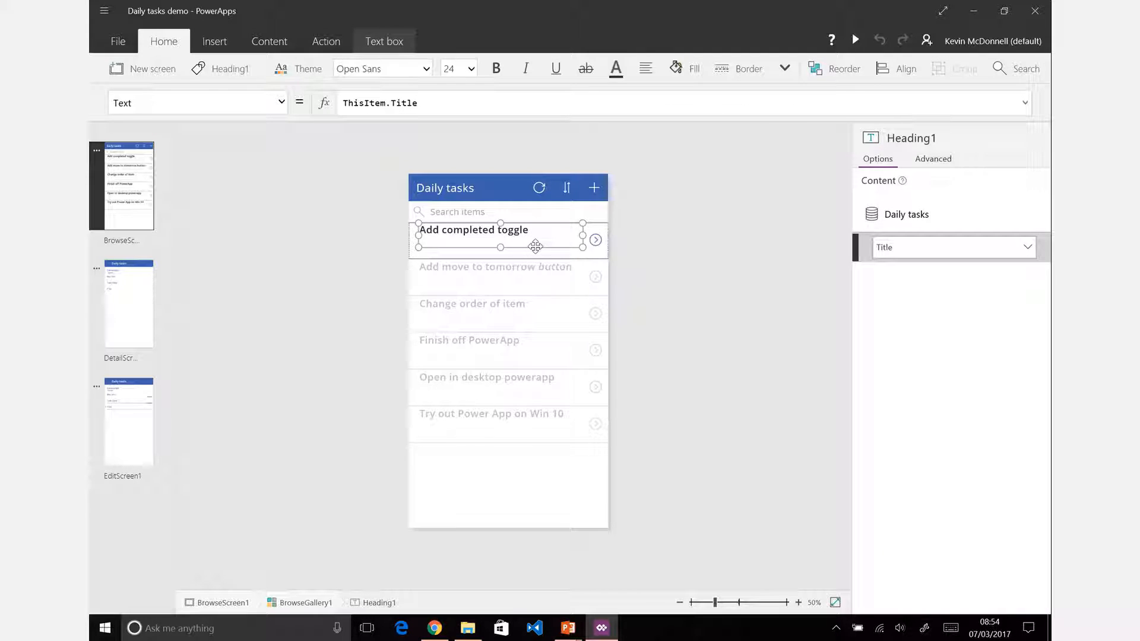
pyautogui.moveTo(530, 244); pyautogui.dragTo(584, 235)
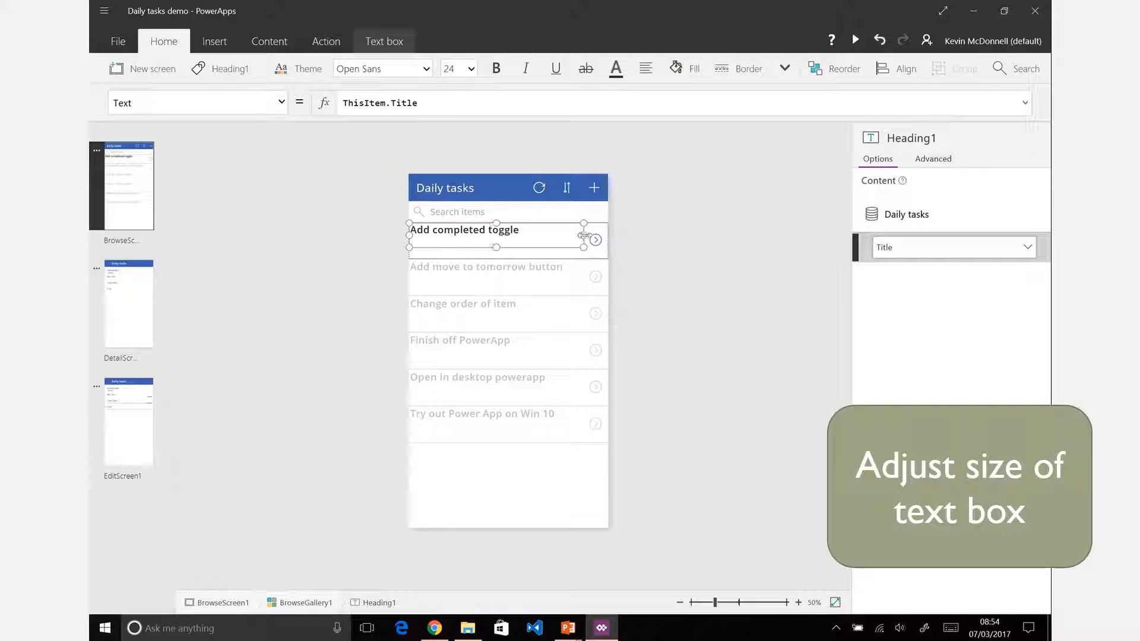
pyautogui.click(596, 241)
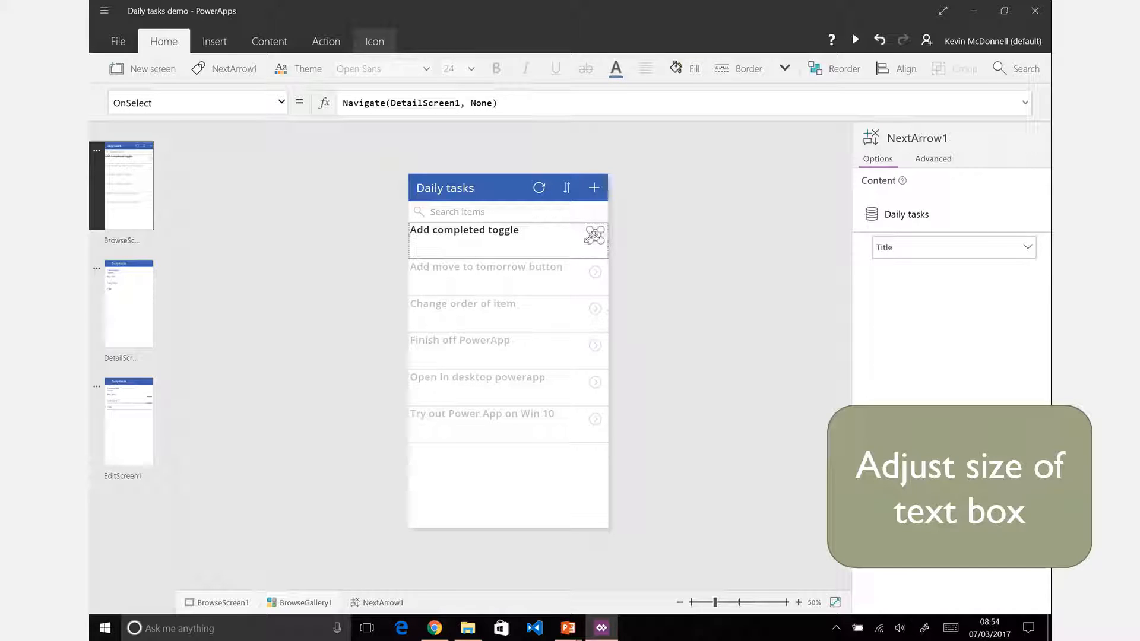
# Step: Increase the gallery's row height slightly to make room below the title
pyautogui.click(528, 245)
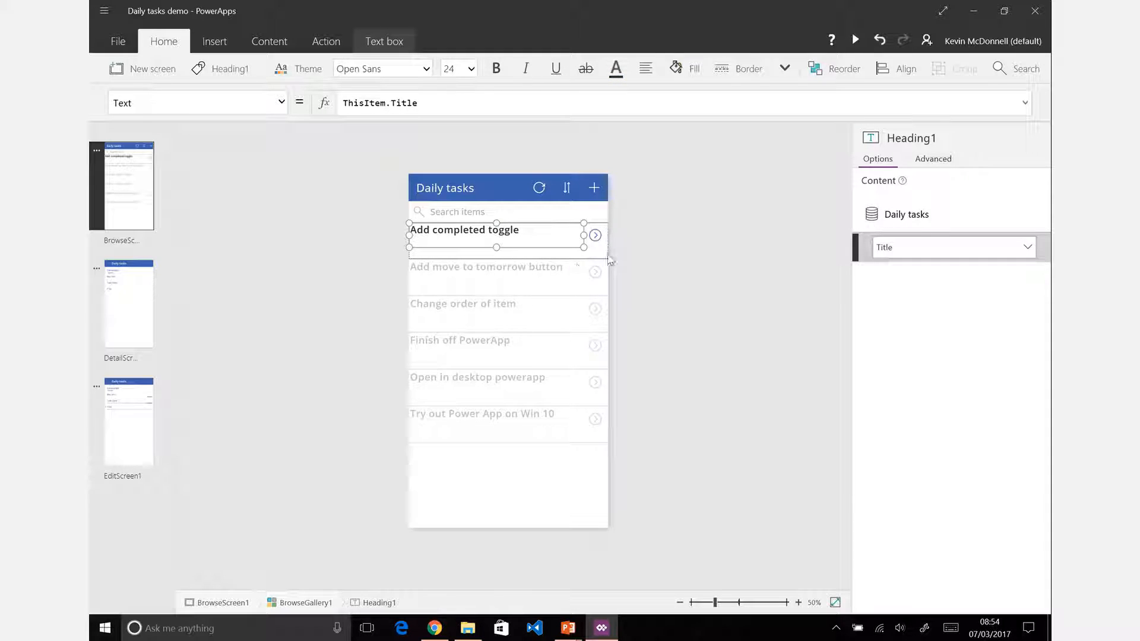
pyautogui.click(572, 260)
pyautogui.moveTo(508, 259); pyautogui.dragTo(507, 269)
# Step: Try a Size of 36 on the row's title text box and settle on 32
pyautogui.click(483, 239)
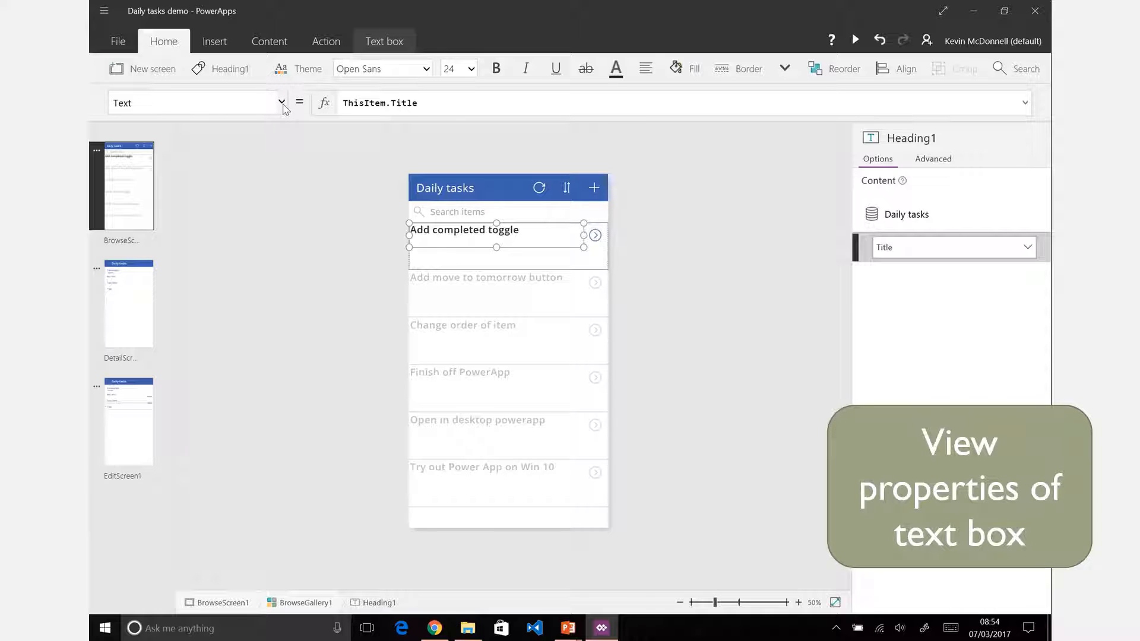
pyautogui.click(281, 103)
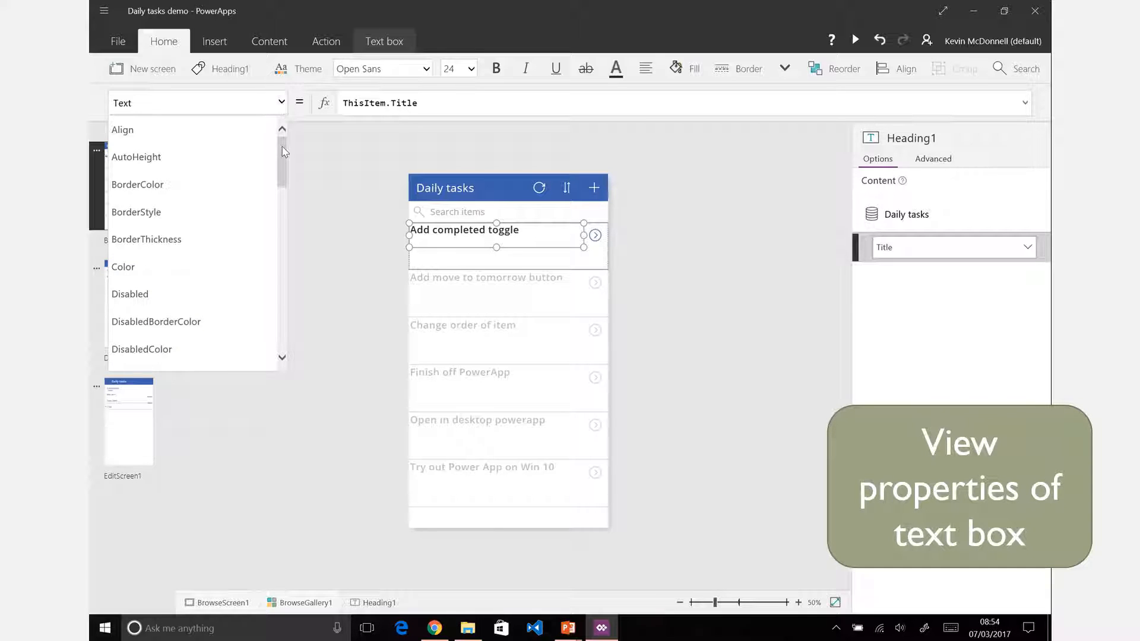
pyautogui.moveTo(283, 157); pyautogui.dragTo(279, 309)
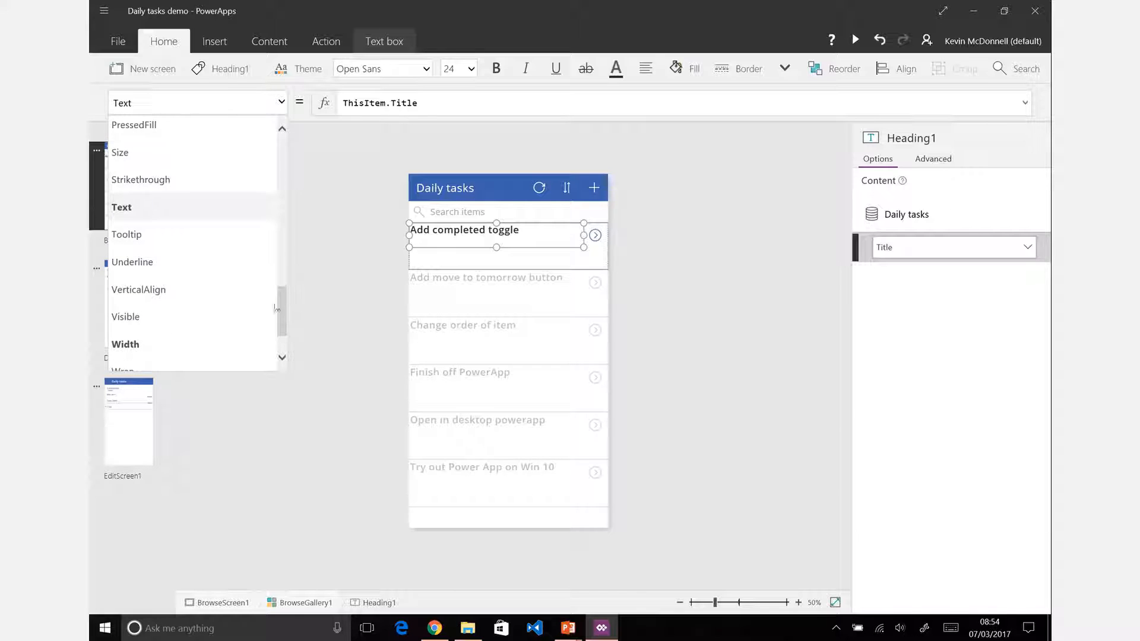
pyautogui.click(127, 153)
pyautogui.click(374, 106)
pyautogui.press('BackSpace')
pyautogui.press('BackSpace')
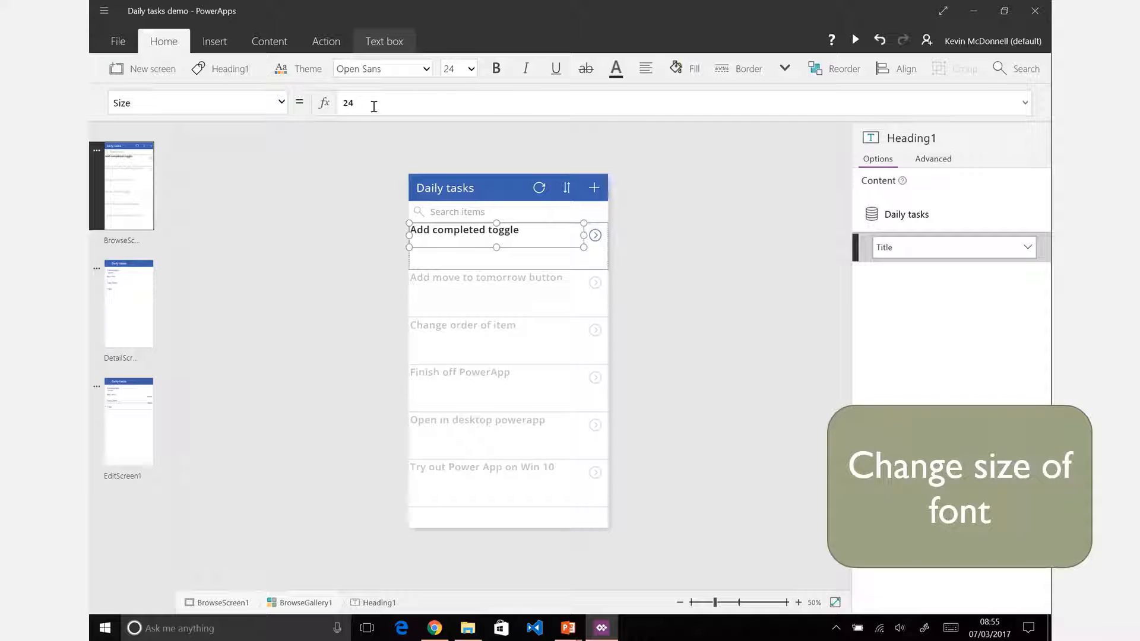
pyautogui.write('36')
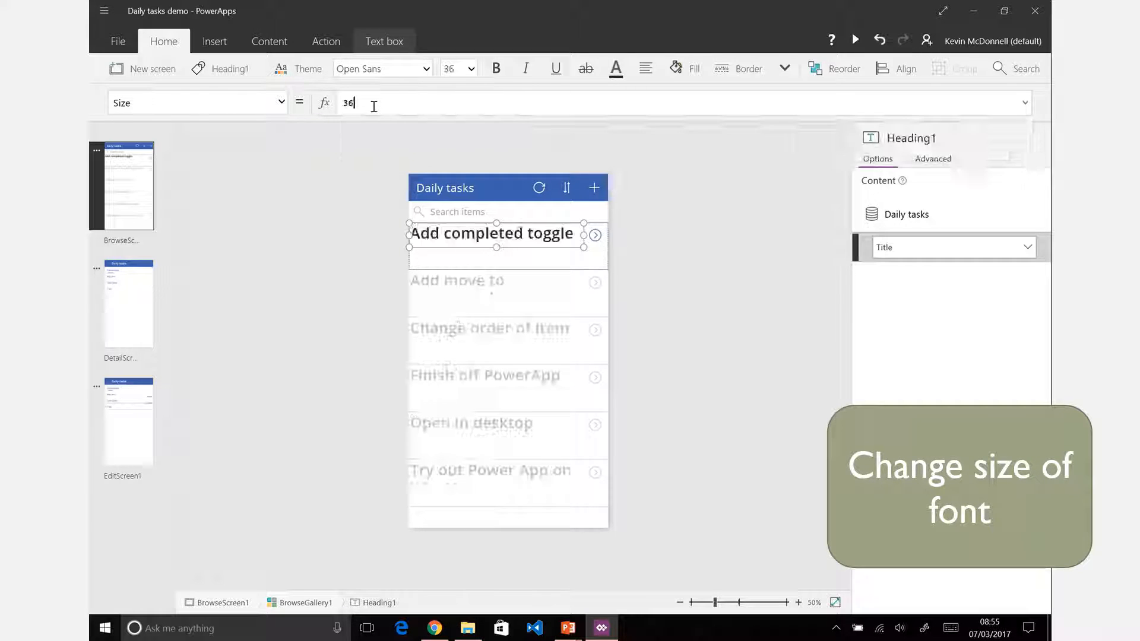
pyautogui.press('BackSpace')
pyautogui.press('BackSpace')
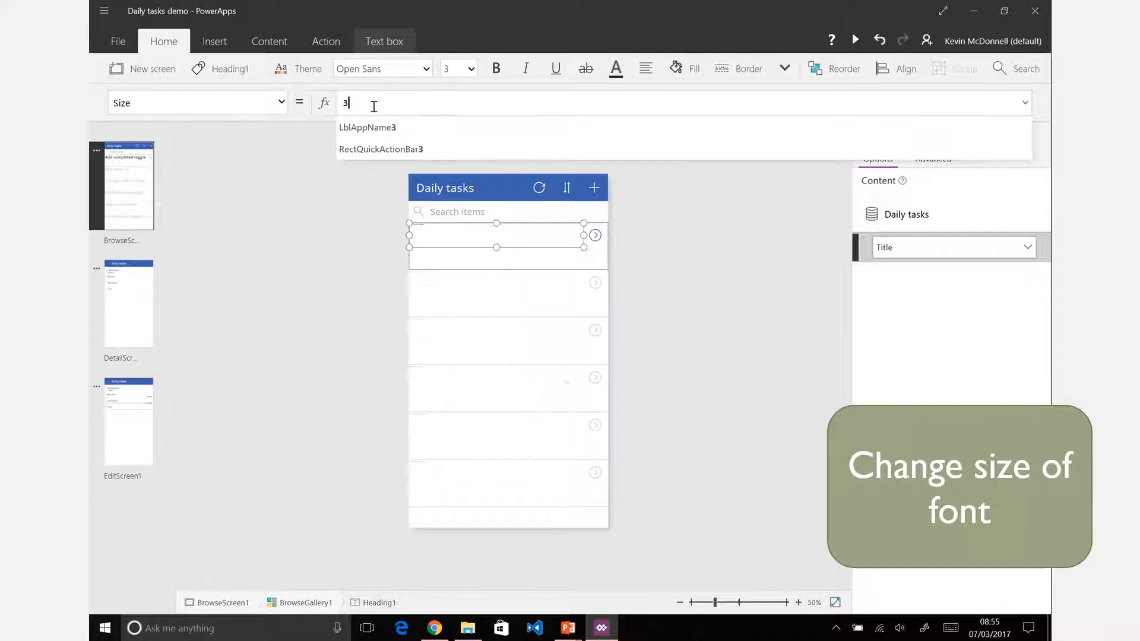
pyautogui.write('32')
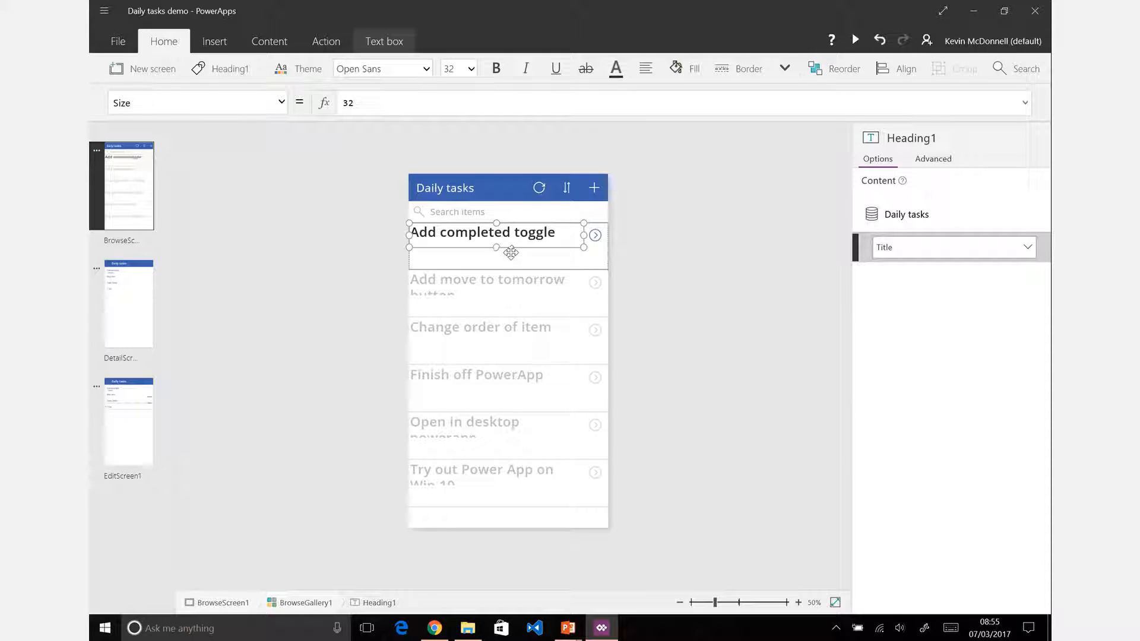
# Step: Make the title text box tall enough for two lines and increase the gallery's row height further
pyautogui.moveTo(494, 249); pyautogui.dragTo(495, 254)
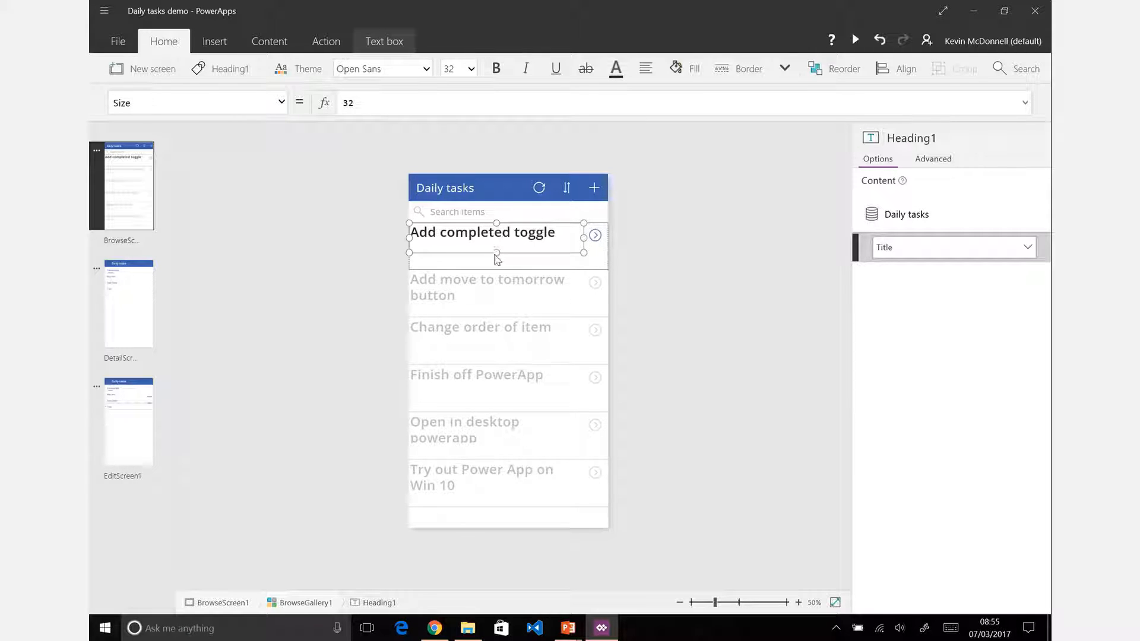
pyautogui.click(503, 264)
pyautogui.moveTo(508, 269); pyautogui.dragTo(508, 281)
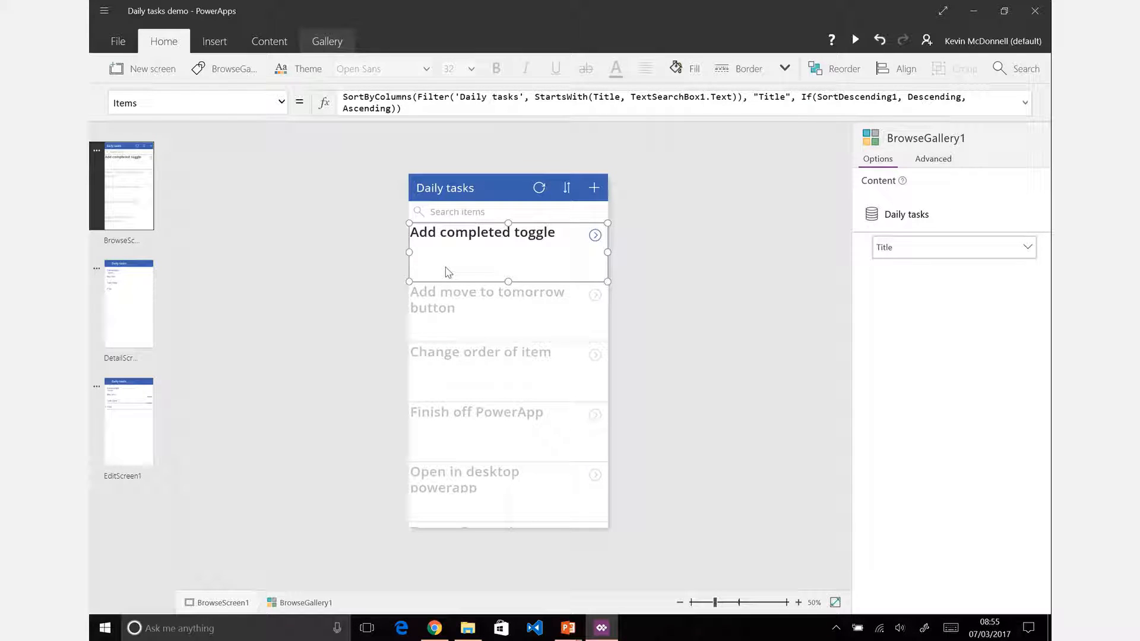
# Step: Insert a text box into the gallery row, place it in the lower-left corner and narrow it to under half the row
pyautogui.click(220, 46)
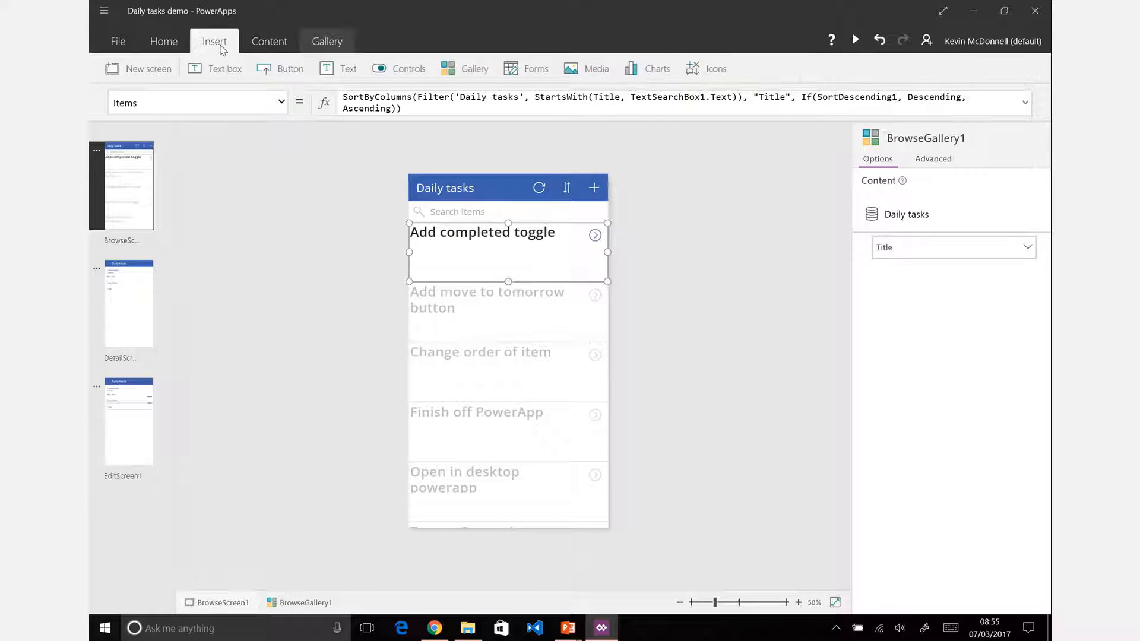
pyautogui.click(356, 70)
pyautogui.click(351, 96)
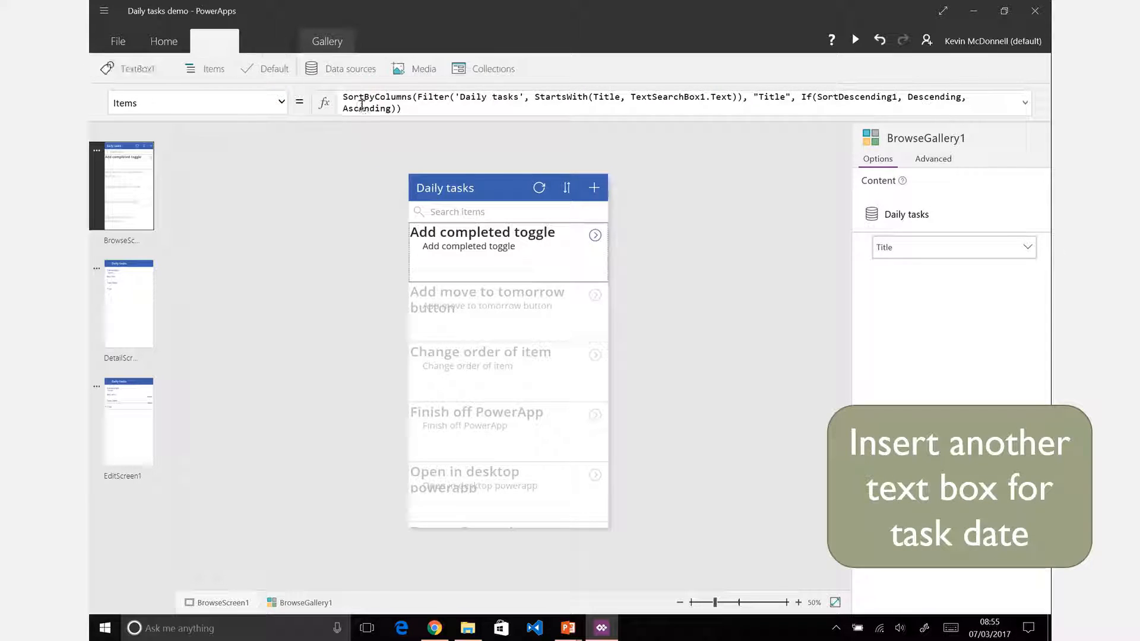
pyautogui.moveTo(470, 252); pyautogui.dragTo(458, 279)
pyautogui.moveTo(582, 281); pyautogui.dragTo(490, 281)
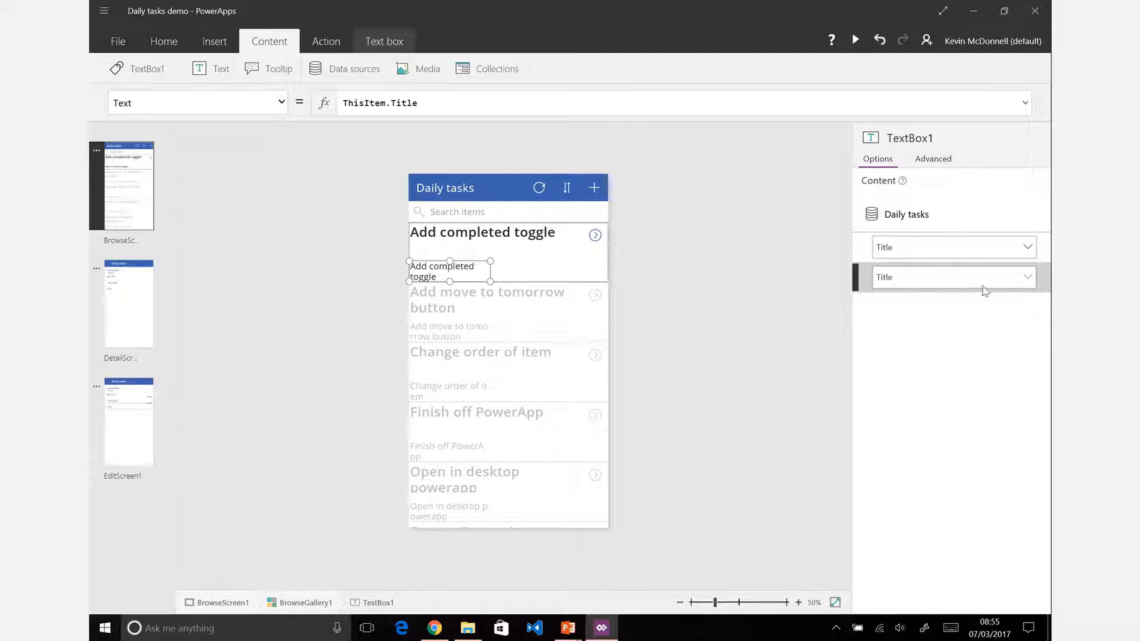
# Step: Bind the new text box to the Task date (Task_x0020_date) field and narrow it to fit the date
pyautogui.click(1030, 277)
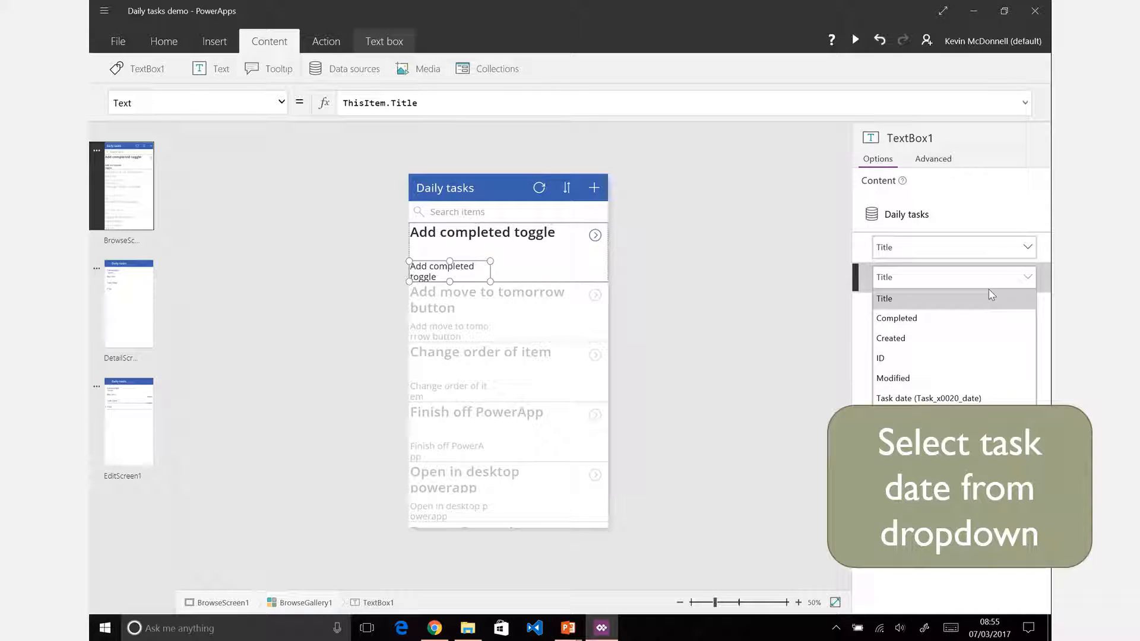
pyautogui.click(908, 398)
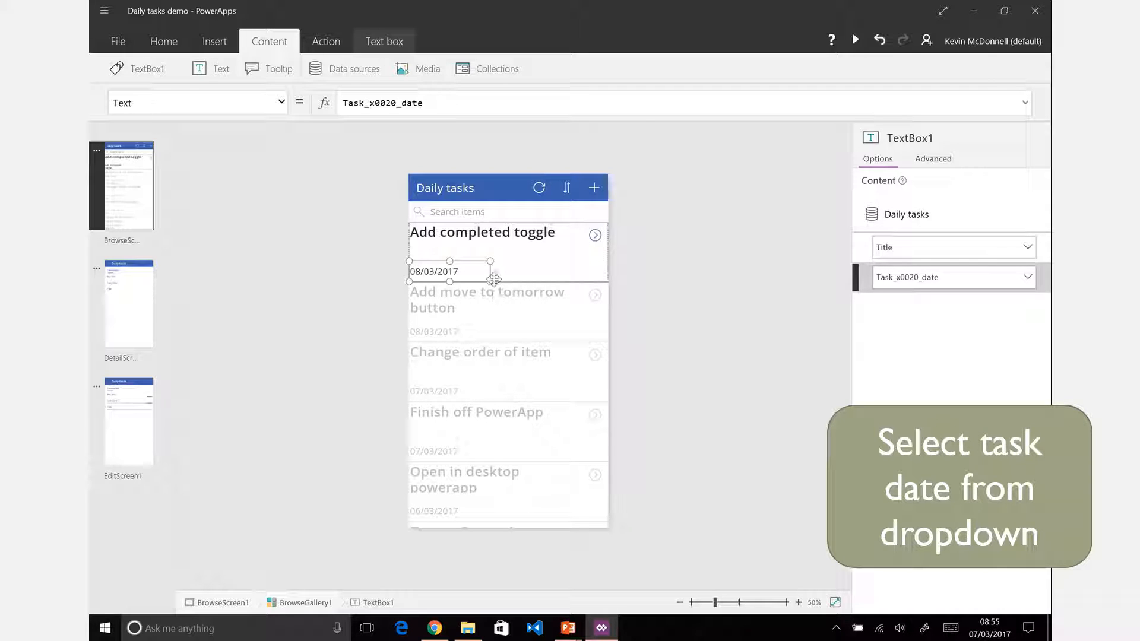
pyautogui.moveTo(493, 279); pyautogui.dragTo(466, 279)
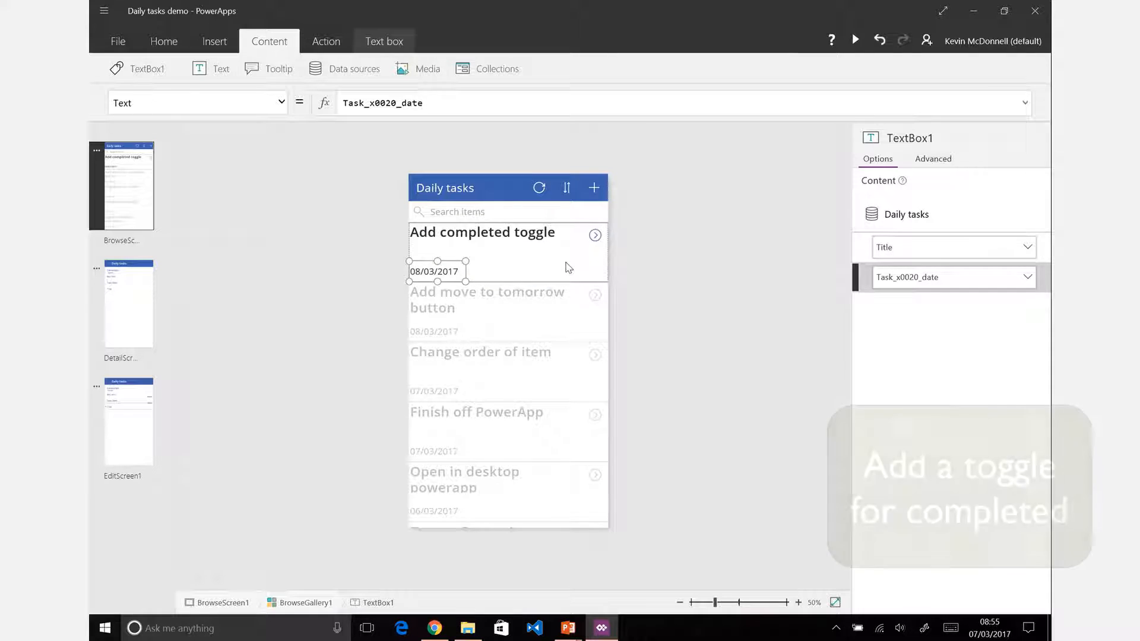
# Step: Insert a toggle beside the date in the gallery row and bind it to the Completed field
pyautogui.click(519, 268)
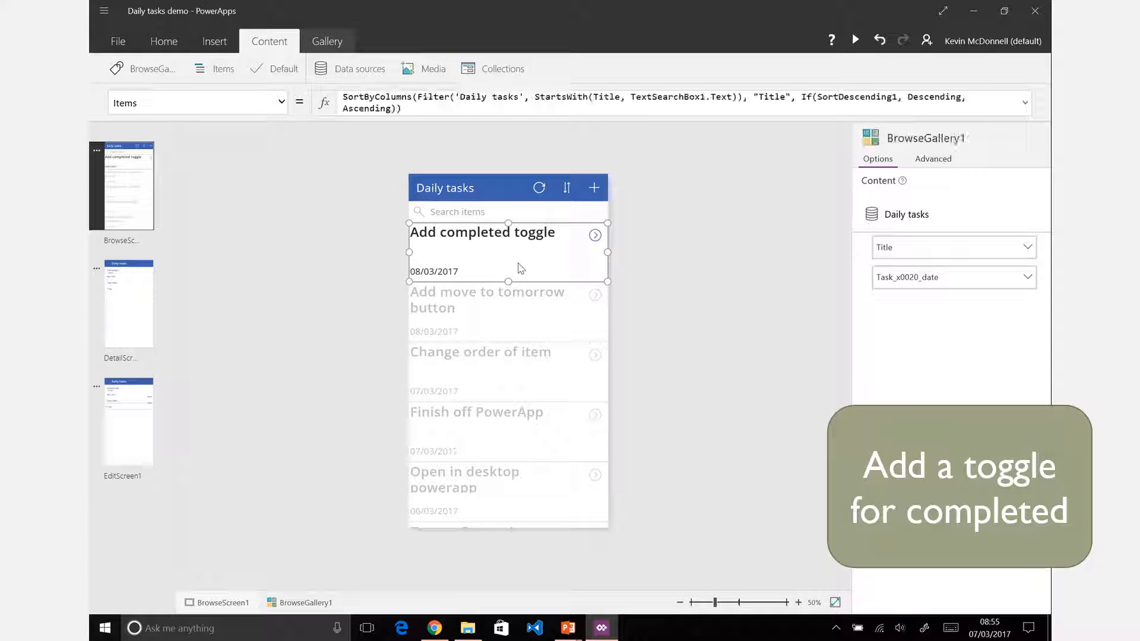
pyautogui.click(232, 52)
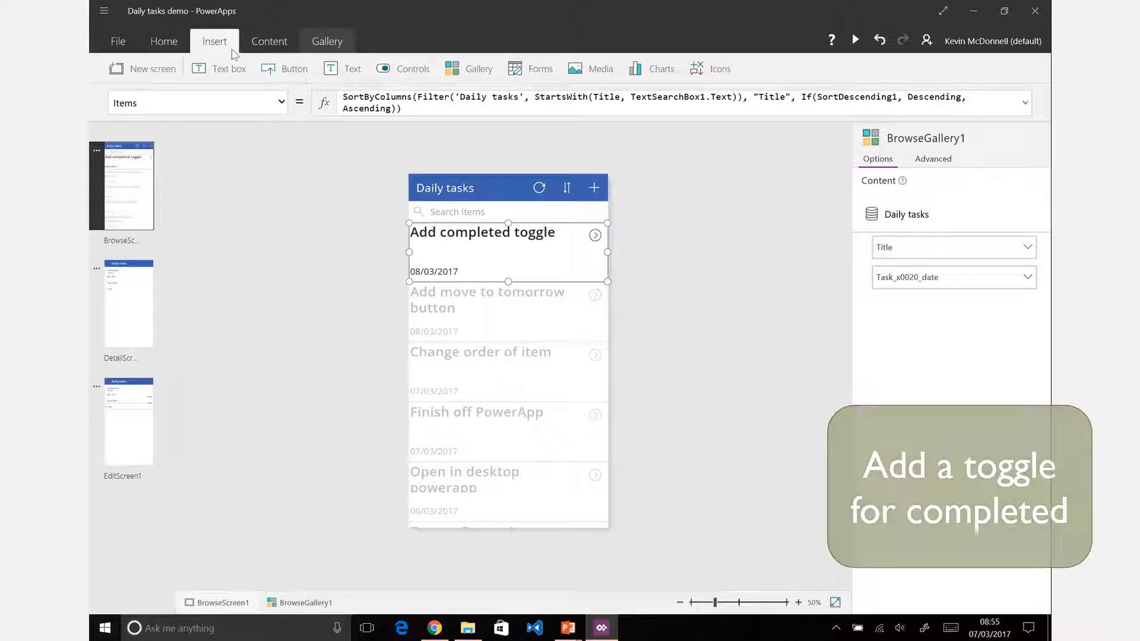
pyautogui.click(396, 69)
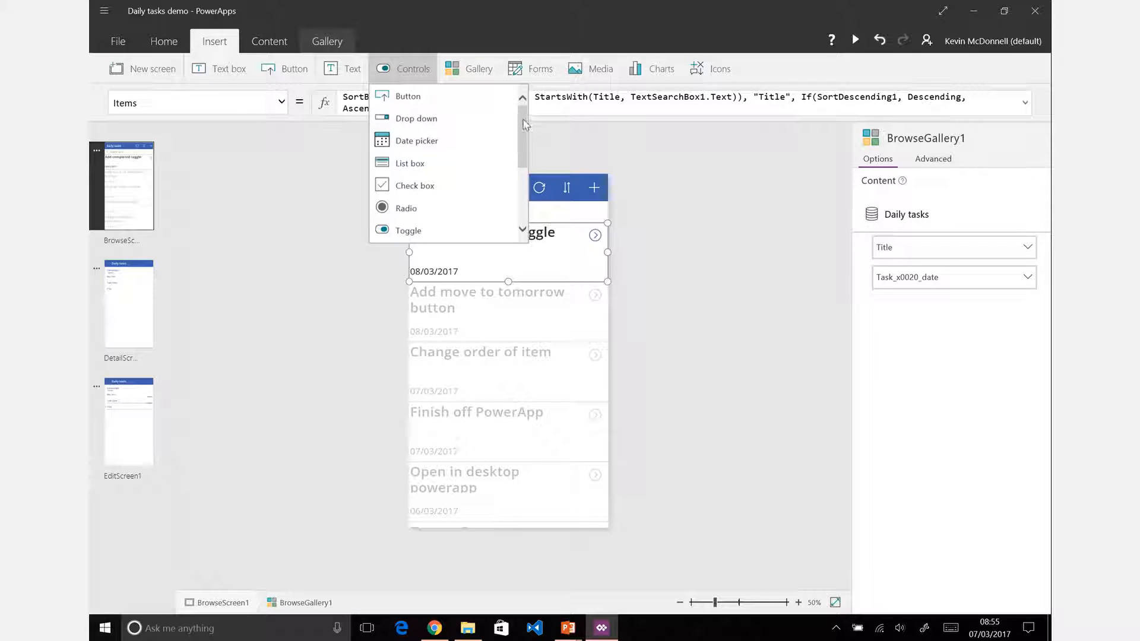
pyautogui.click(410, 230)
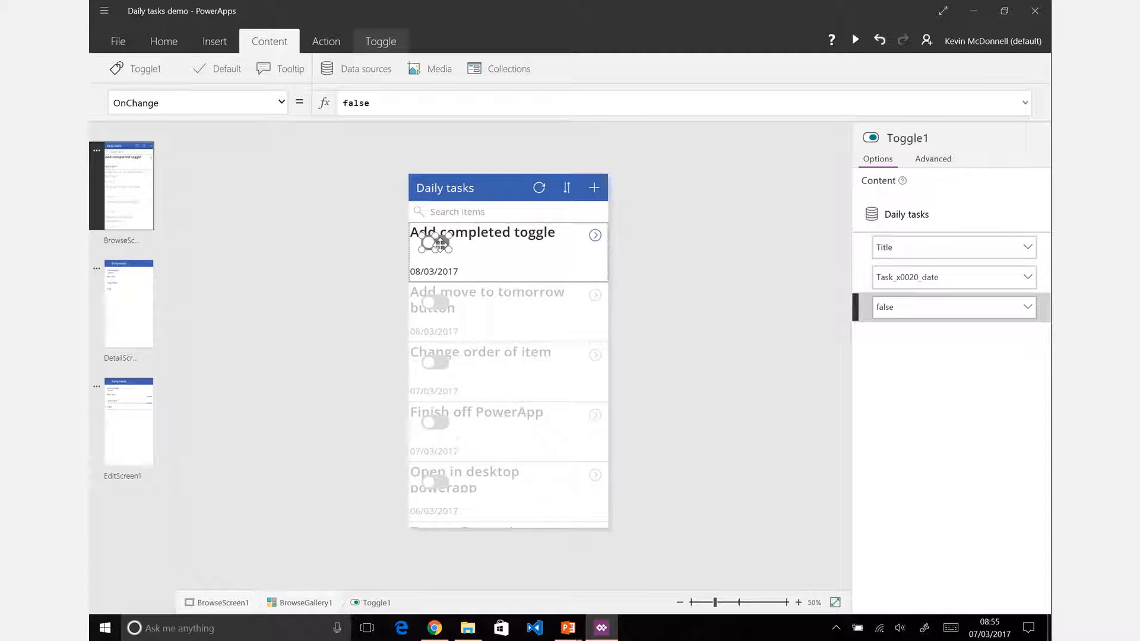
pyautogui.moveTo(451, 246); pyautogui.dragTo(509, 274)
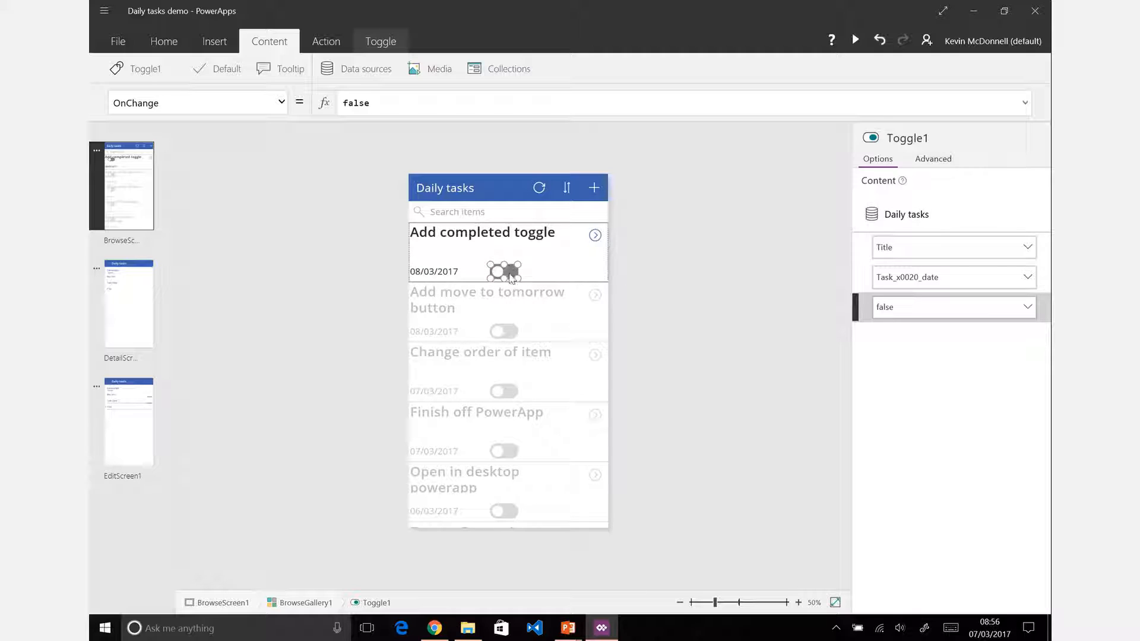
pyautogui.click(1032, 313)
pyautogui.click(956, 356)
# Step: Insert a Next arrow icon, place it in the gallery row's lower-right corner and shrink it slightly
pyautogui.click(217, 41)
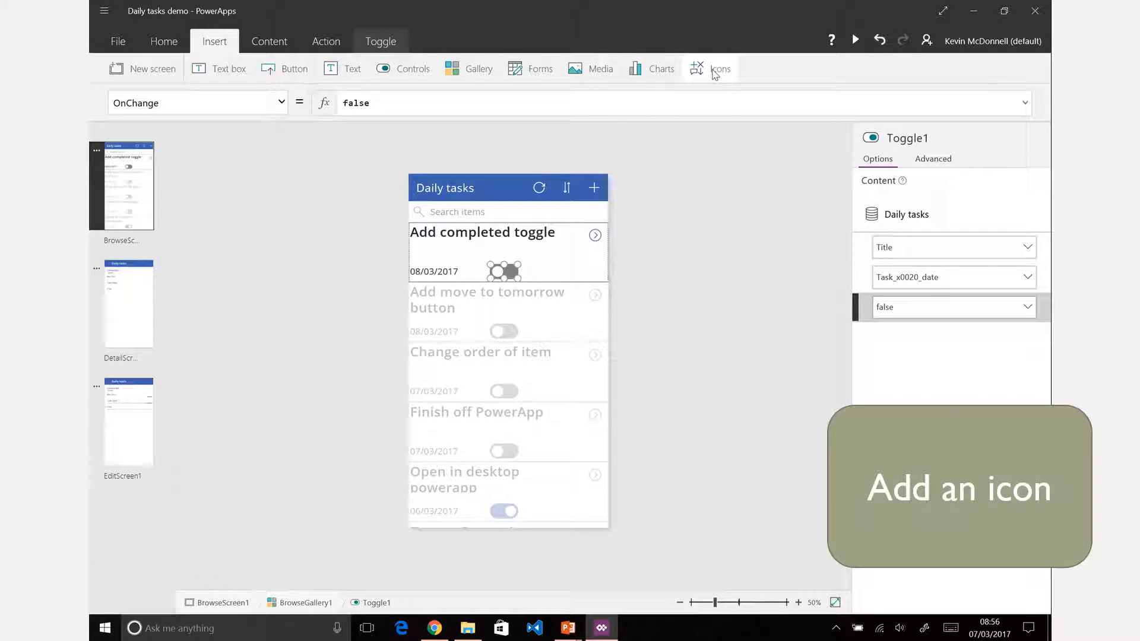
pyautogui.click(715, 71)
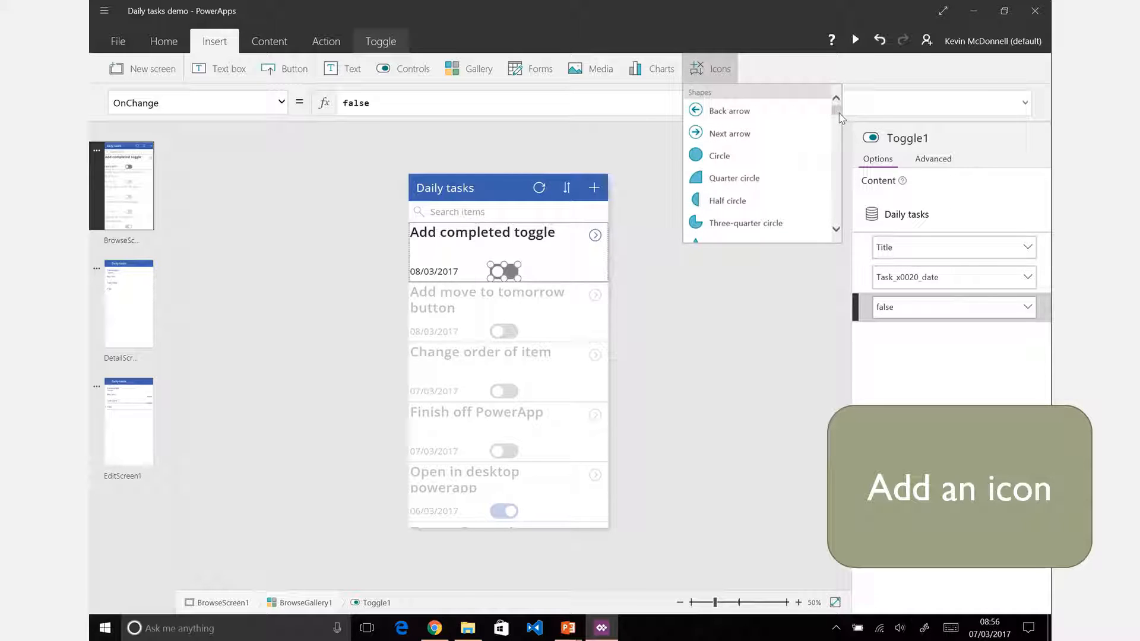
pyautogui.click(724, 136)
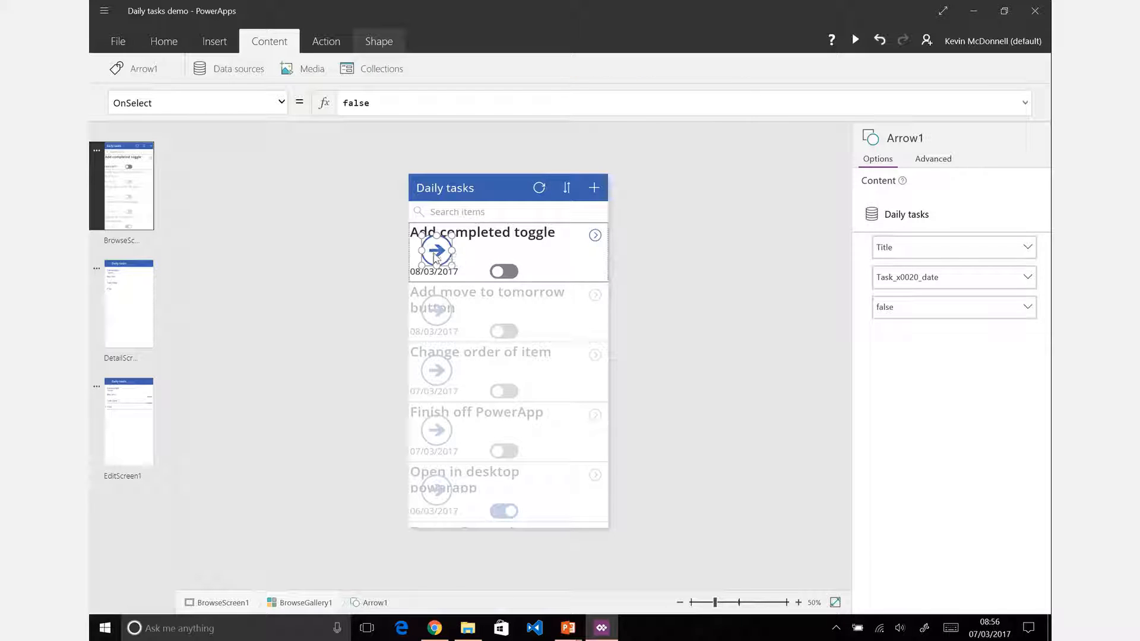
pyautogui.moveTo(435, 257); pyautogui.dragTo(601, 268)
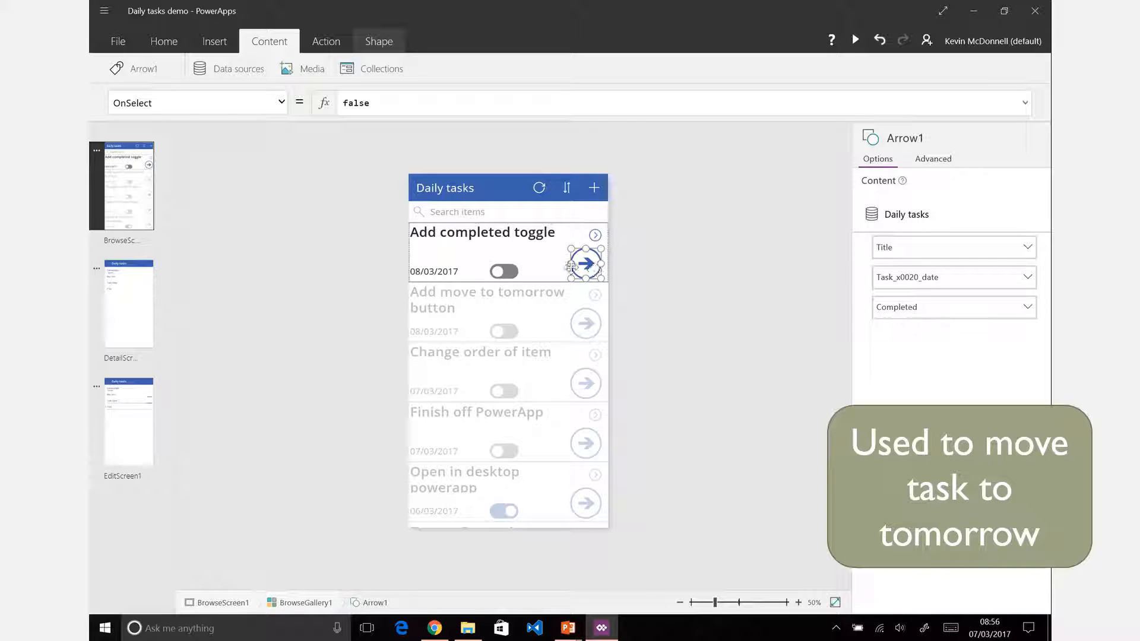
pyautogui.moveTo(570, 247); pyautogui.dragTo(579, 256)
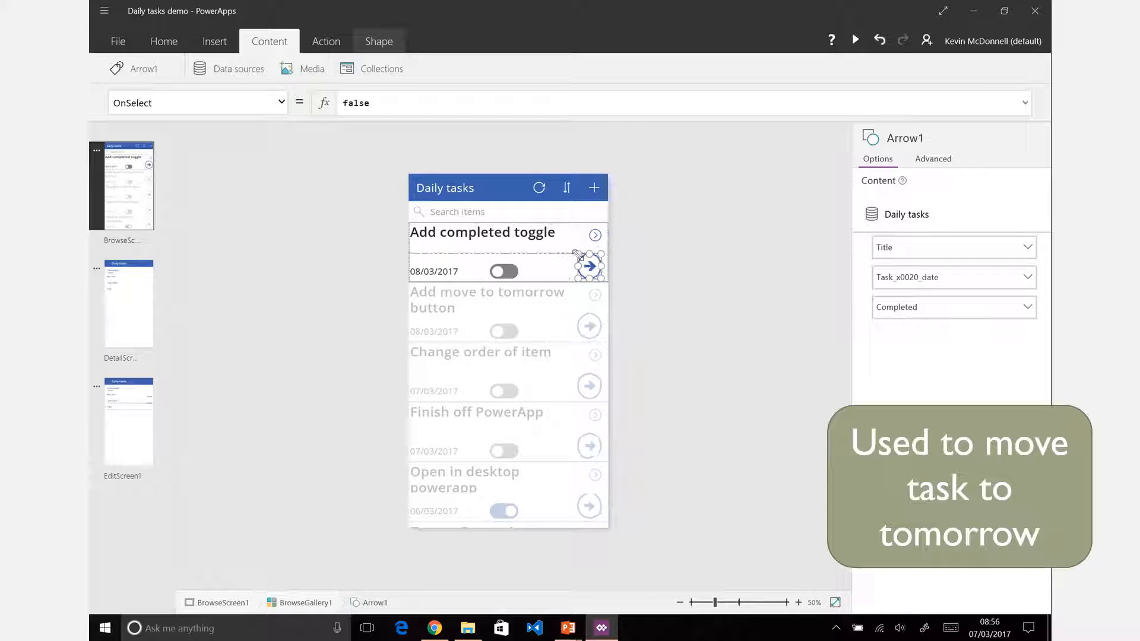
# Step: Insert a text box into the gallery row and fit it between the completed toggle and the arrow icon
pyautogui.click(546, 270)
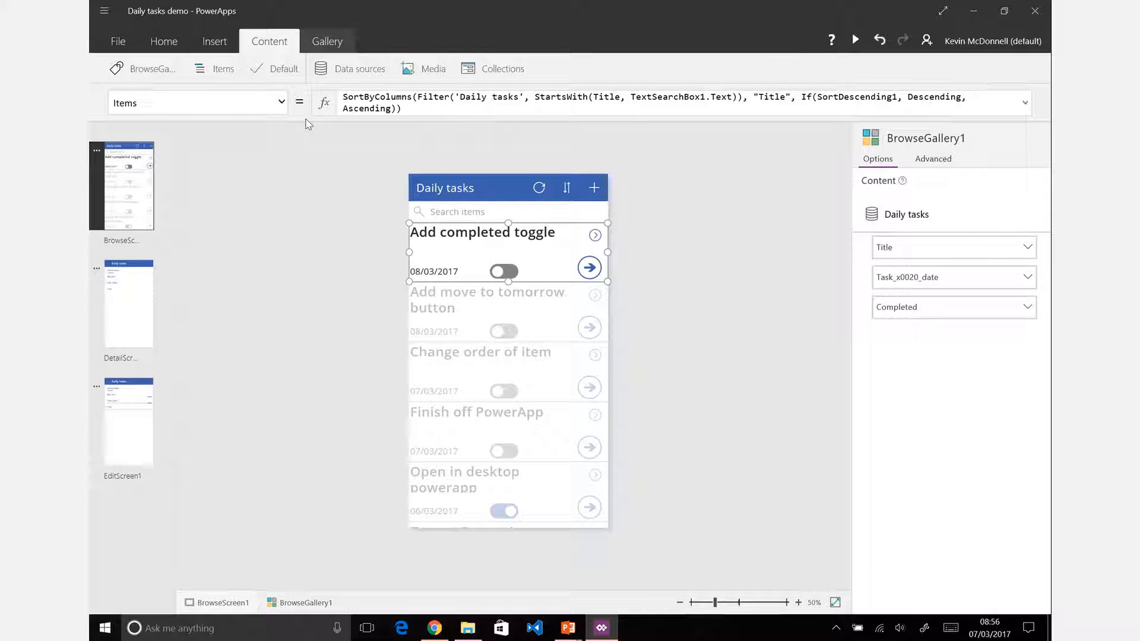
pyautogui.click(214, 40)
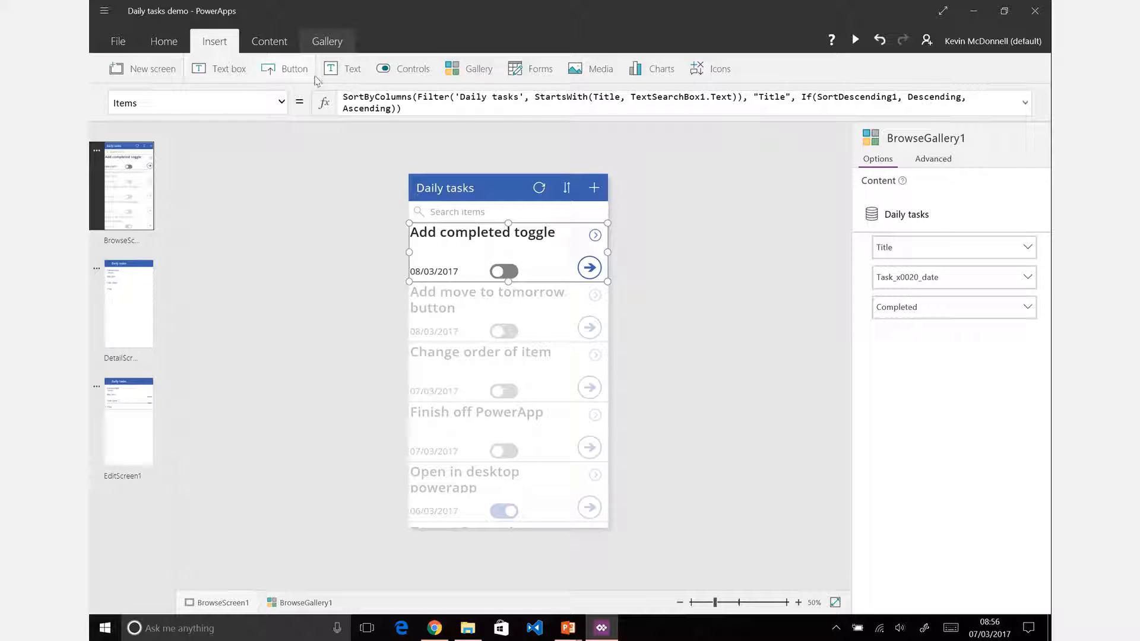
pyautogui.click(349, 71)
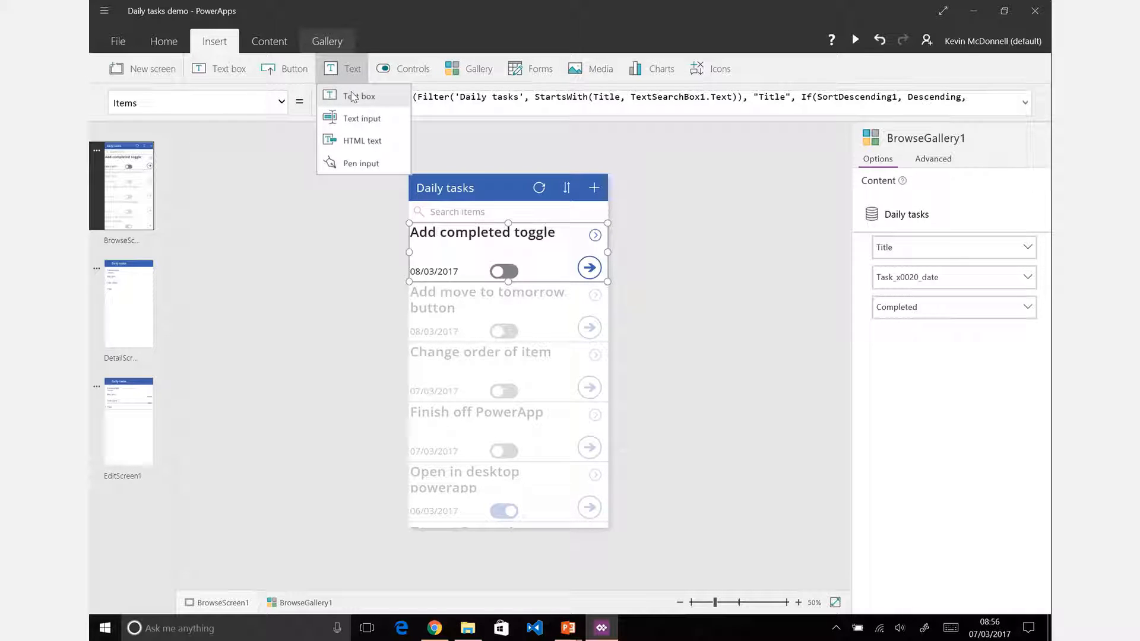
pyautogui.click(351, 95)
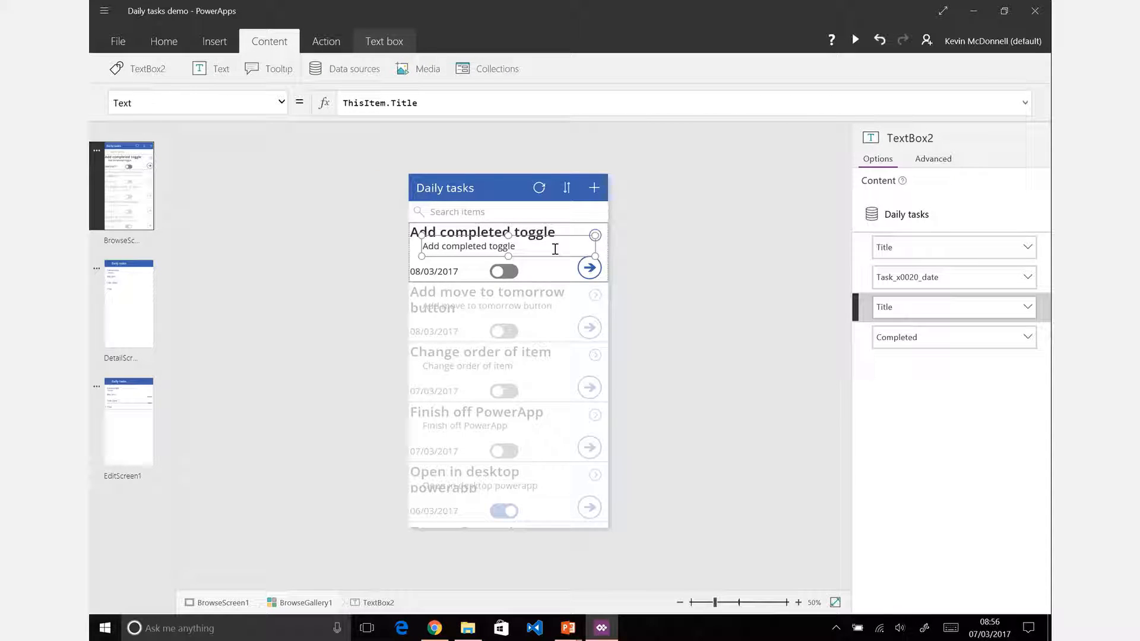
pyautogui.moveTo(572, 257); pyautogui.dragTo(577, 280)
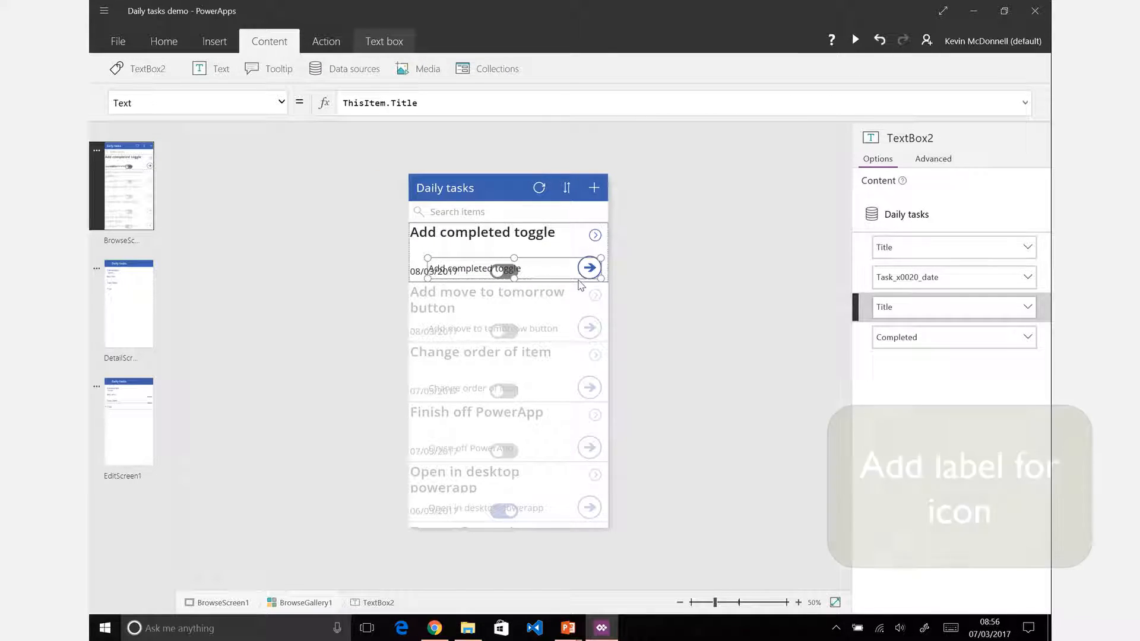
pyautogui.moveTo(424, 280); pyautogui.dragTo(516, 287)
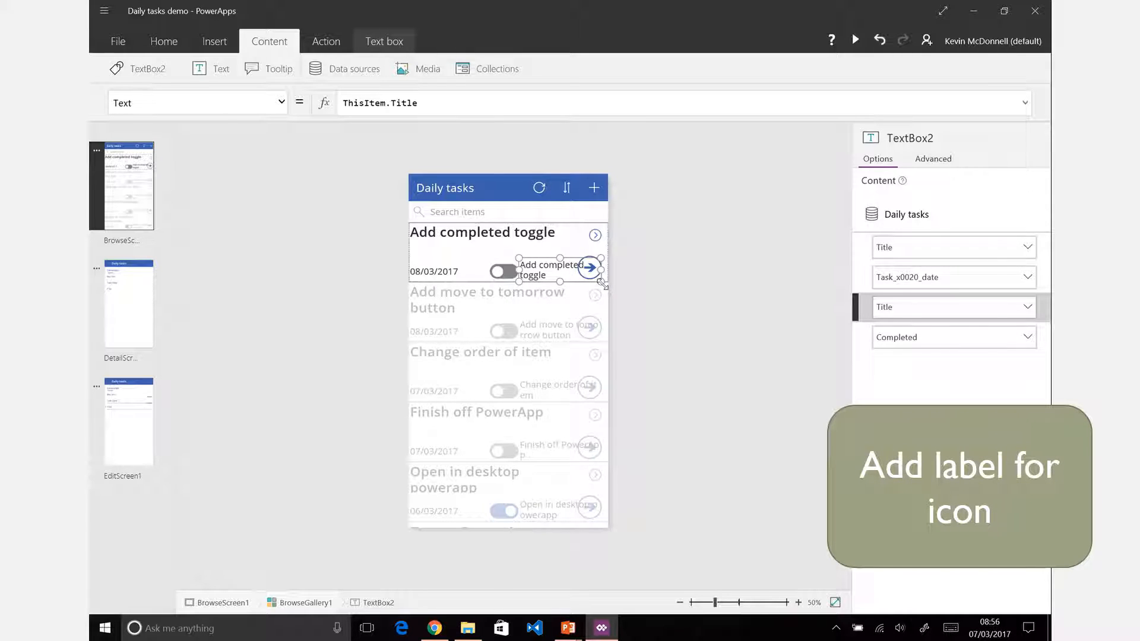
pyautogui.moveTo(601, 282); pyautogui.dragTo(579, 281)
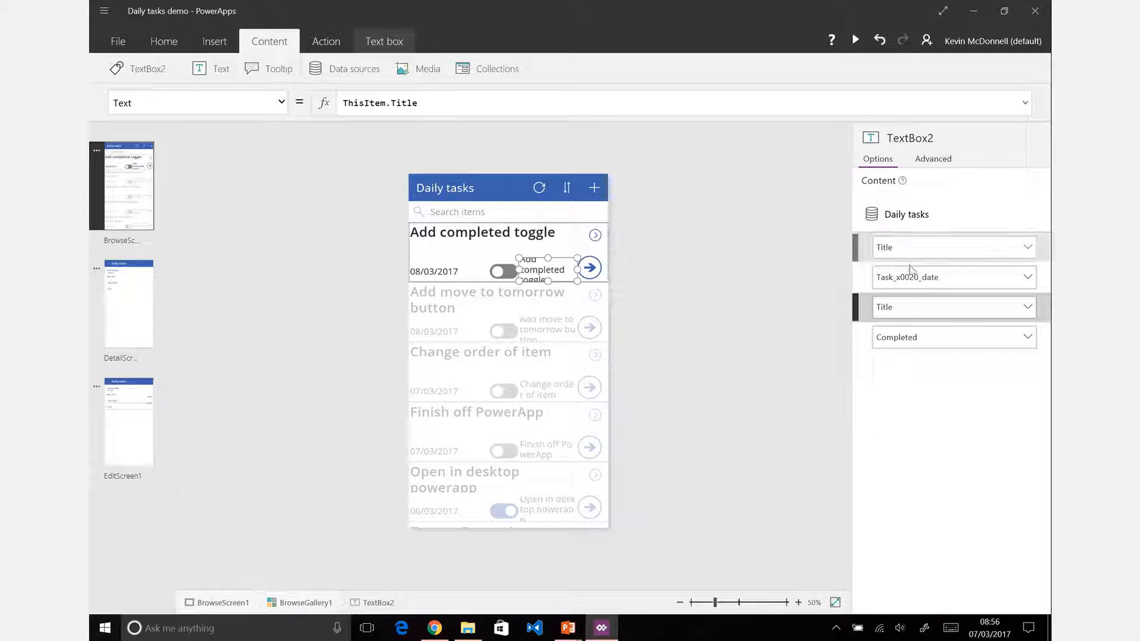
# Step: Set the new text box's text to "Move to tomorrow" and narrow it slightly to leave a gap beside the toggle
pyautogui.click(427, 107)
pyautogui.write('"')
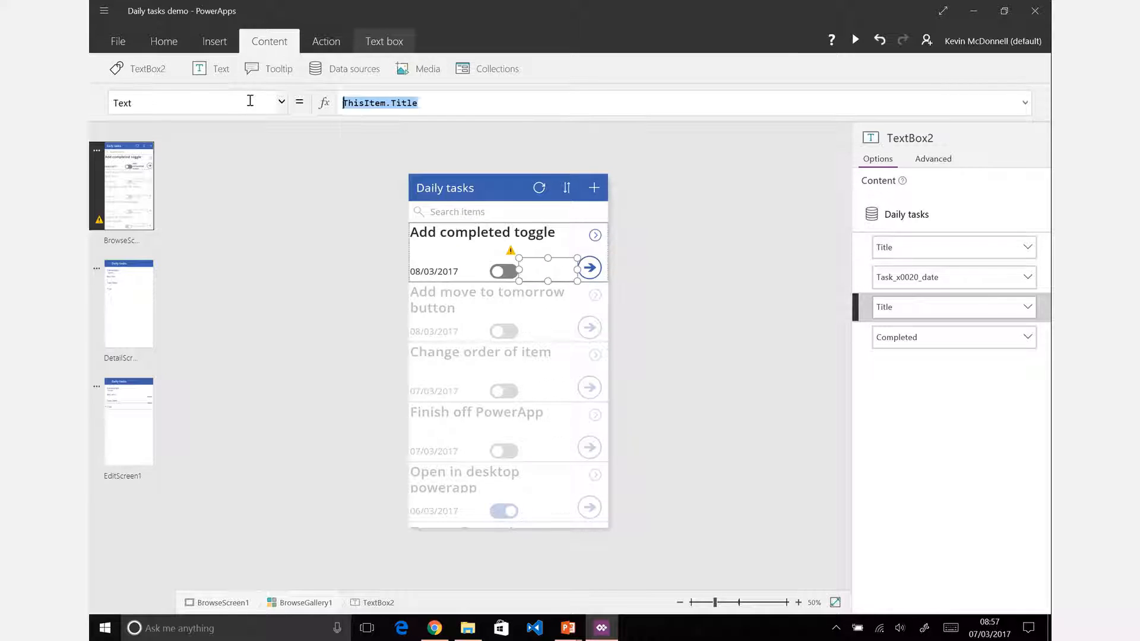
pyautogui.write('Move')
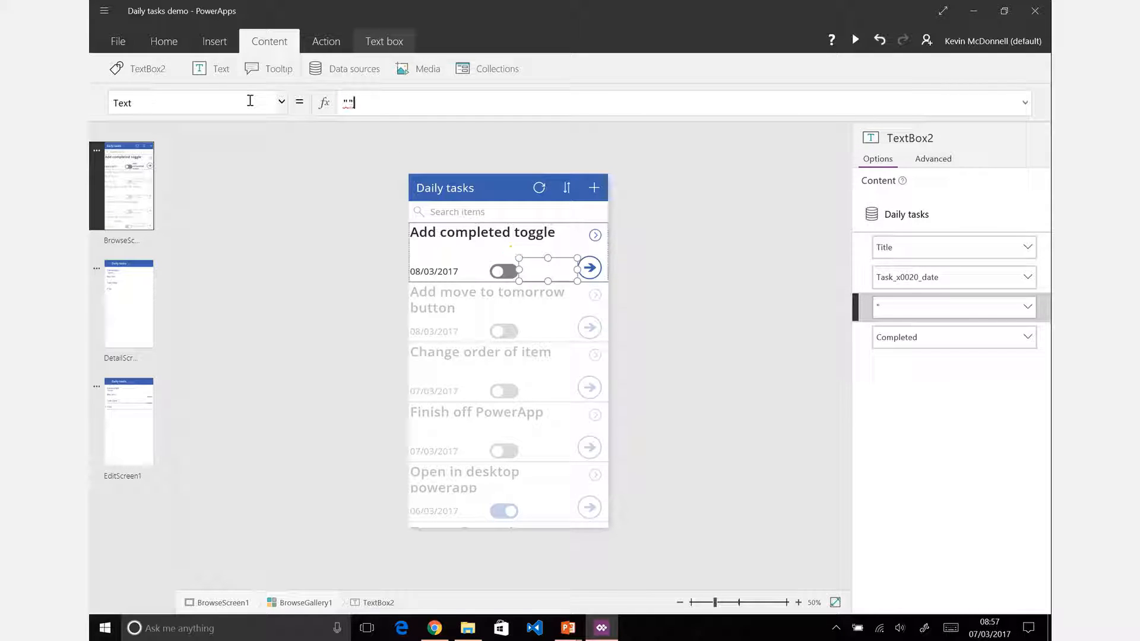
pyautogui.write(' to tomorro')
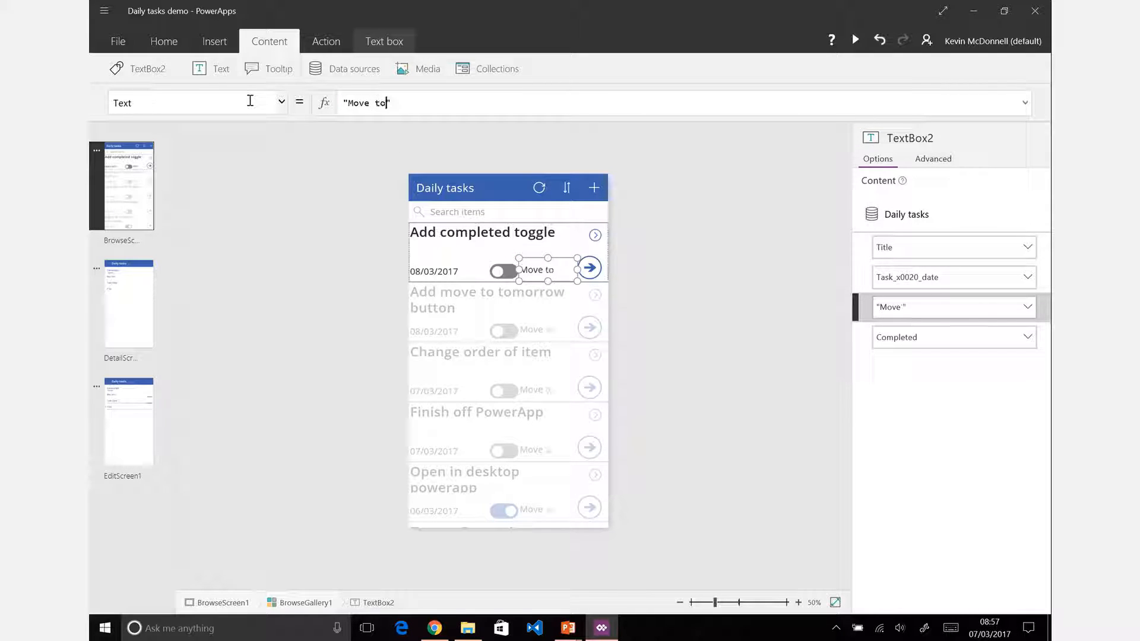
pyautogui.write('w')
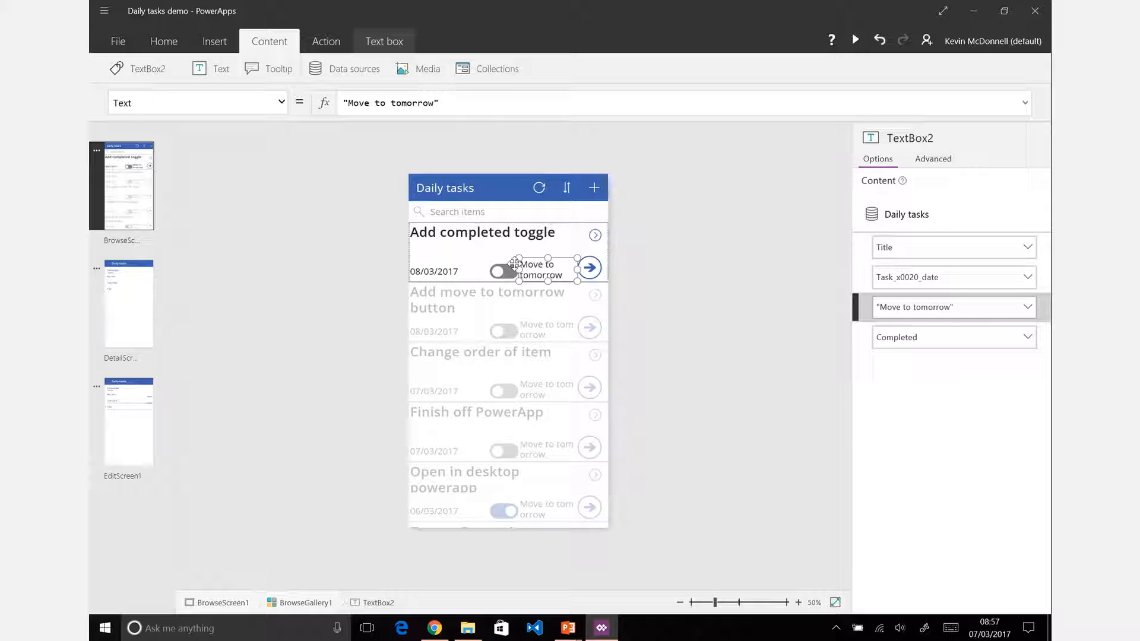
pyautogui.moveTo(518, 269); pyautogui.dragTo(528, 269)
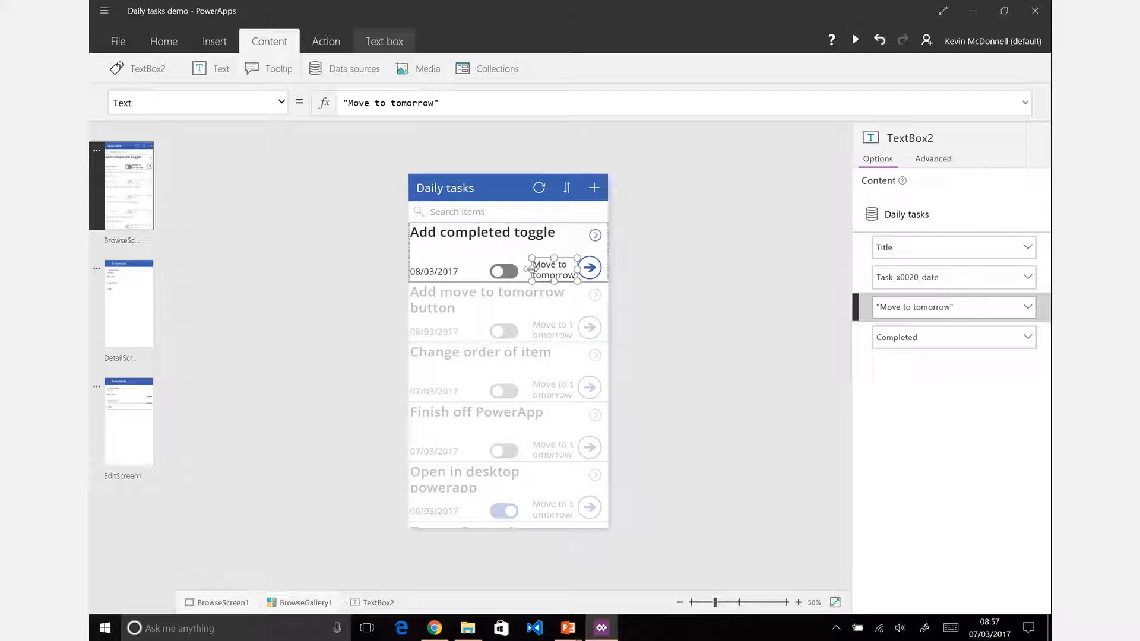
# Step: Preview the app to check the customised task gallery, and return to the editor
pyautogui.click(470, 279)
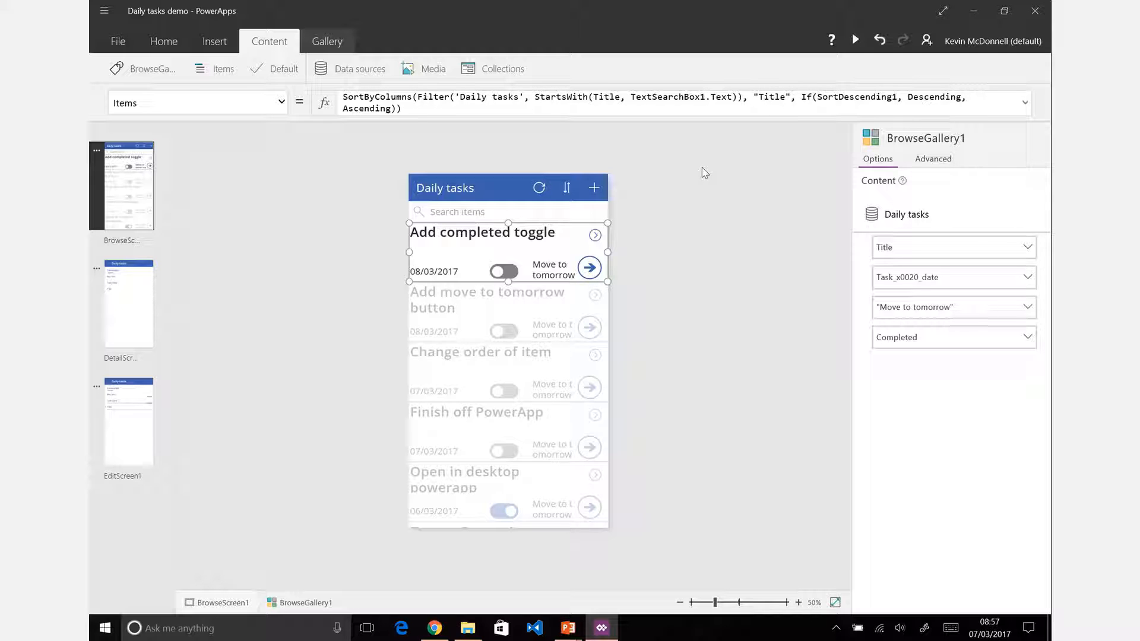
pyautogui.click(858, 39)
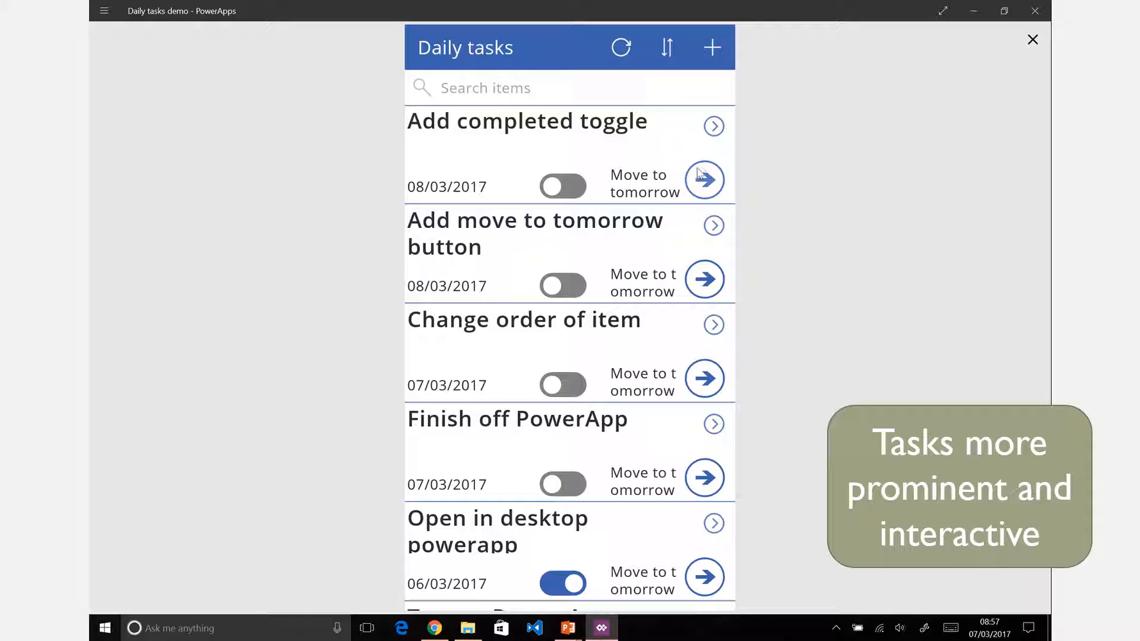
pyautogui.click(1032, 40)
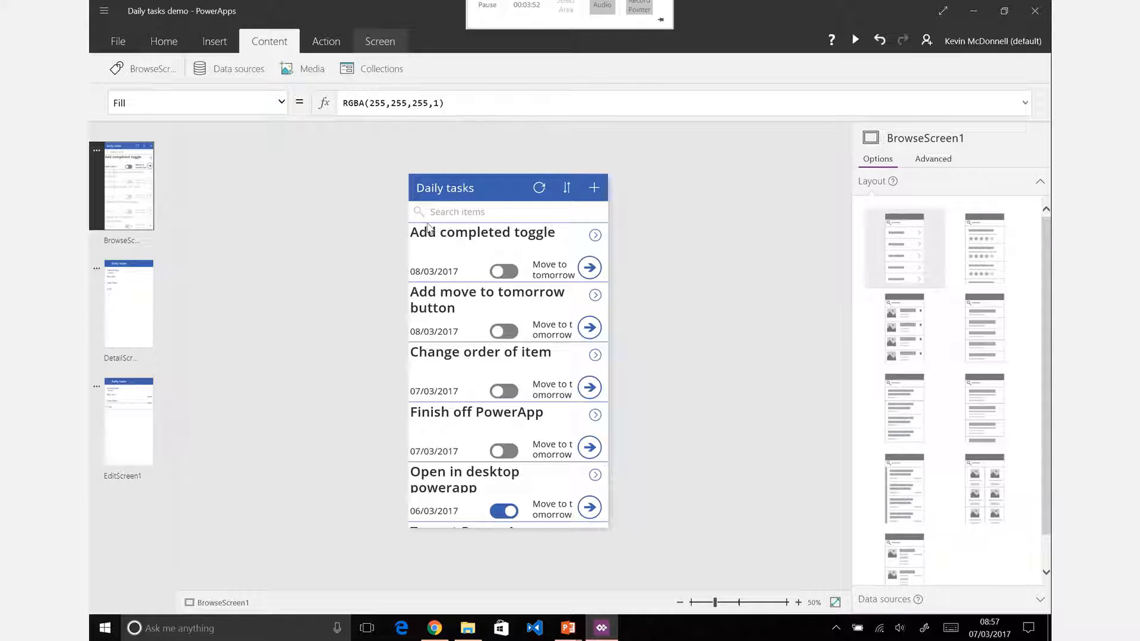